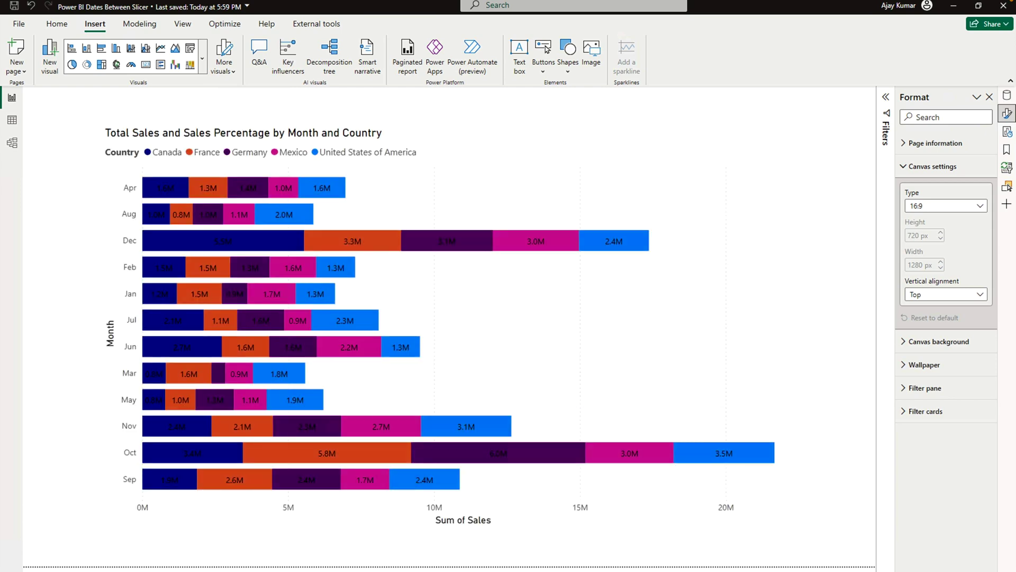
- Inspect the data model relationships and the DimDate table's formula
mouse_move(196, 190)
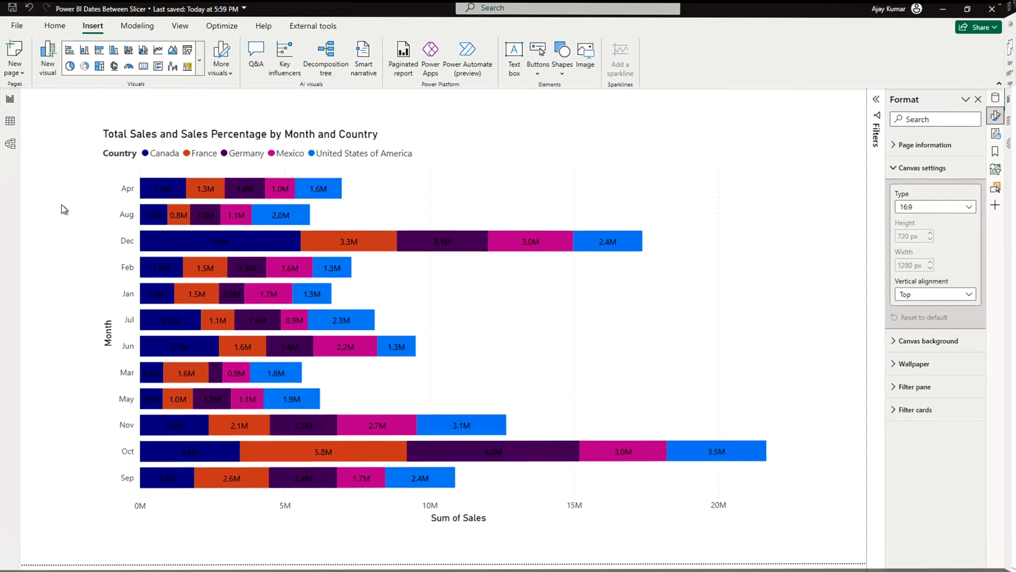
click(12, 142)
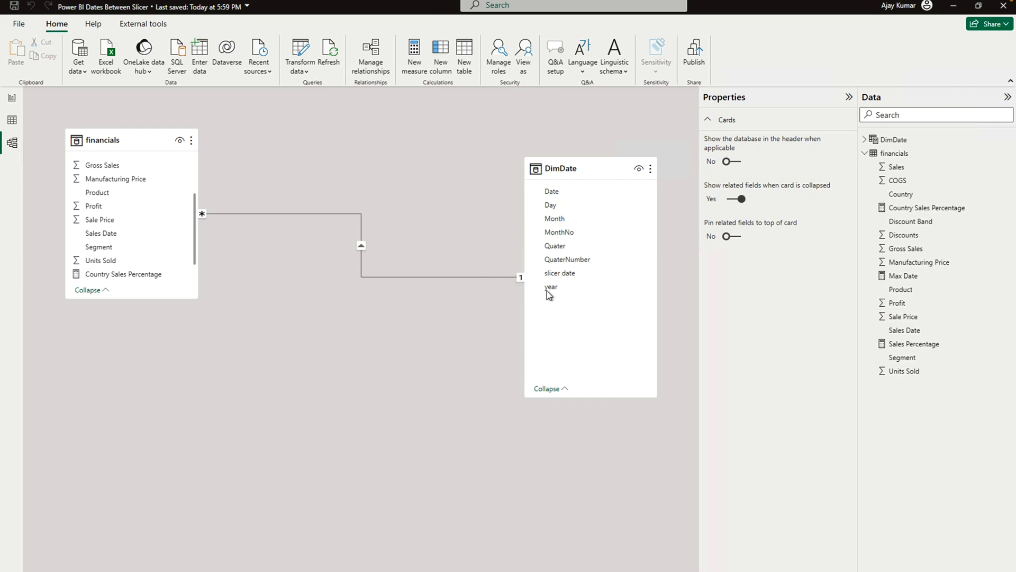
click(894, 140)
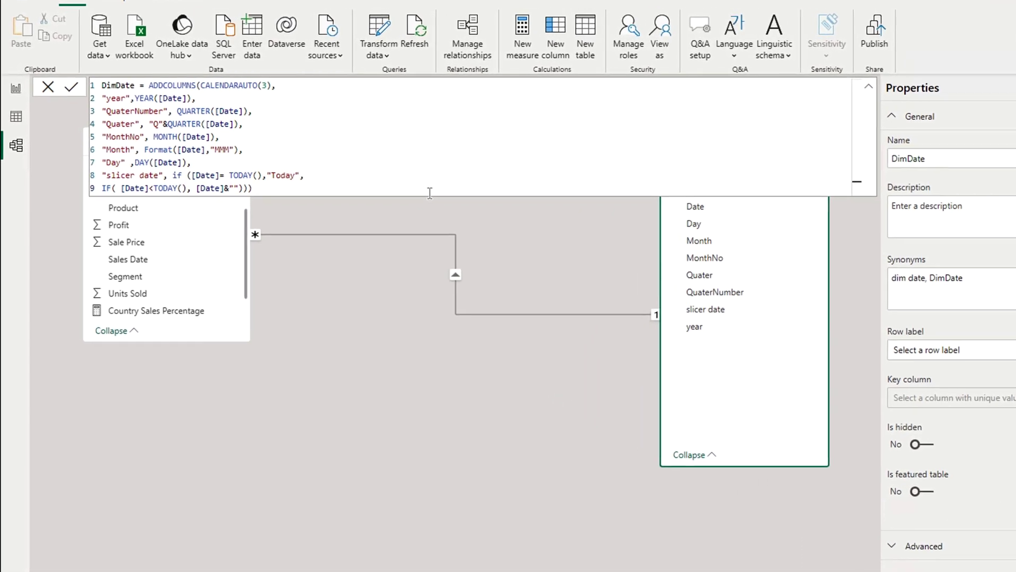
click(432, 385)
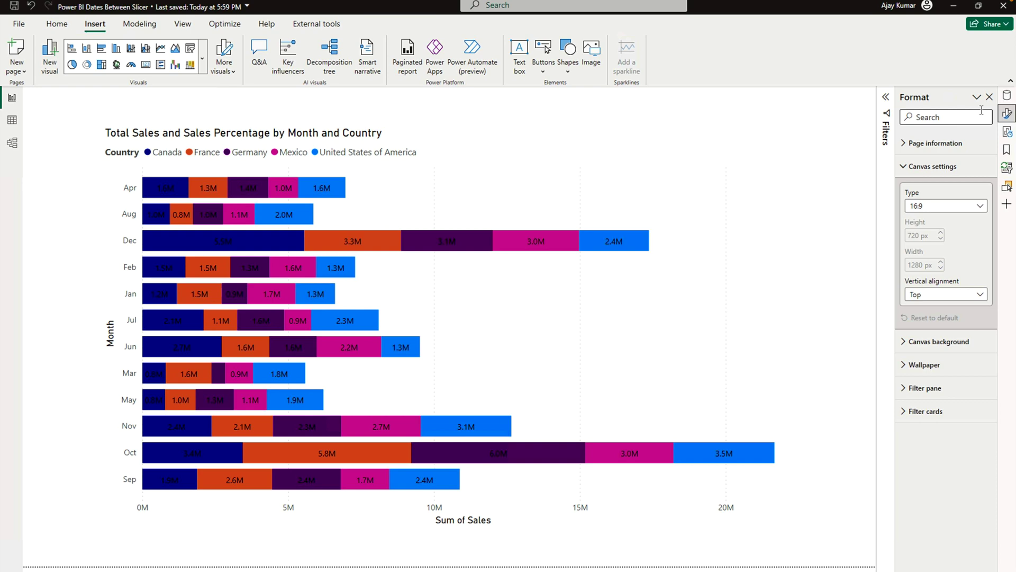
- Create a Total Sales measure in financials as SUM(financials[Sales])
click(1007, 96)
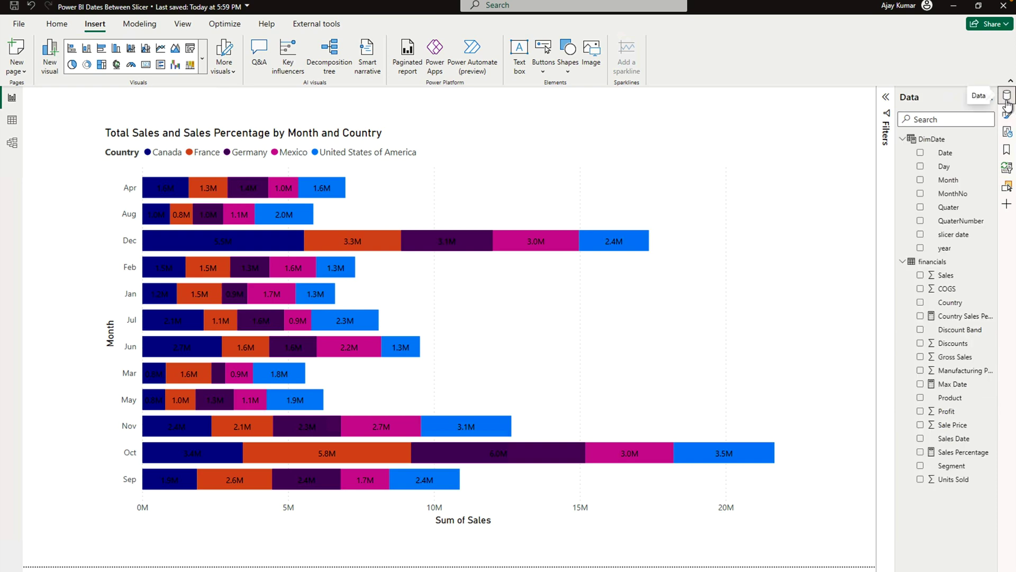
click(945, 276)
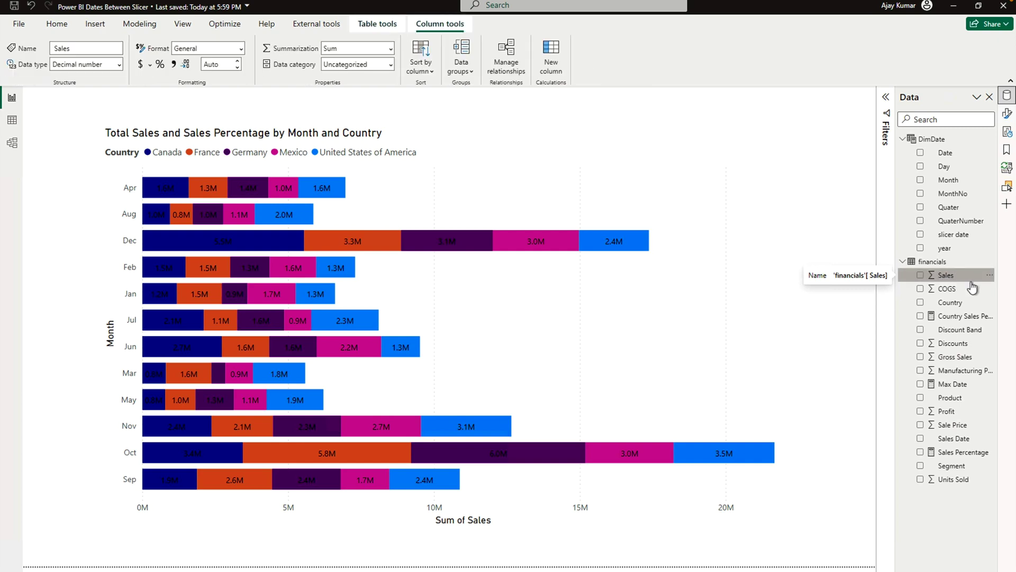
click(987, 265)
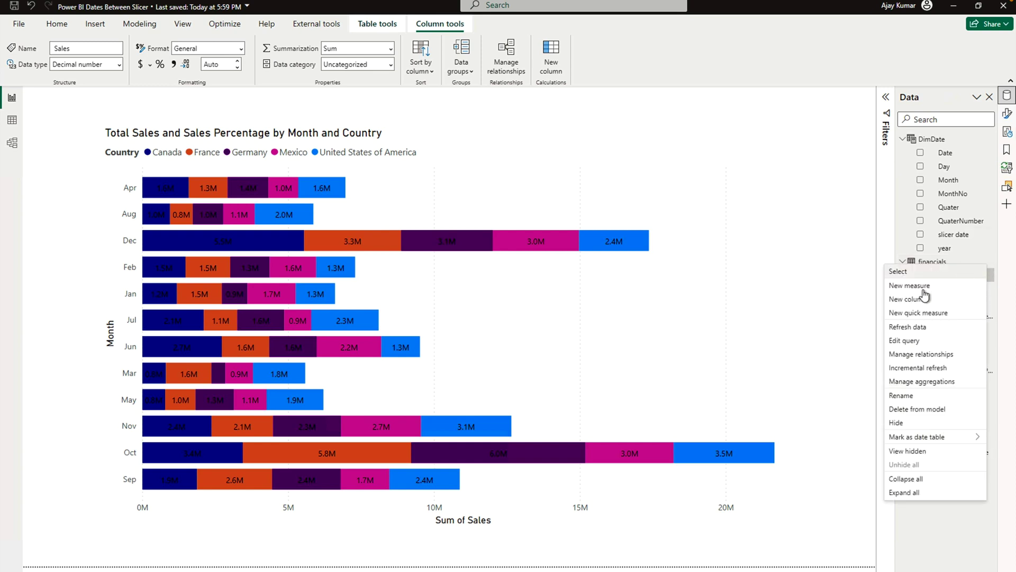
key(Escape)
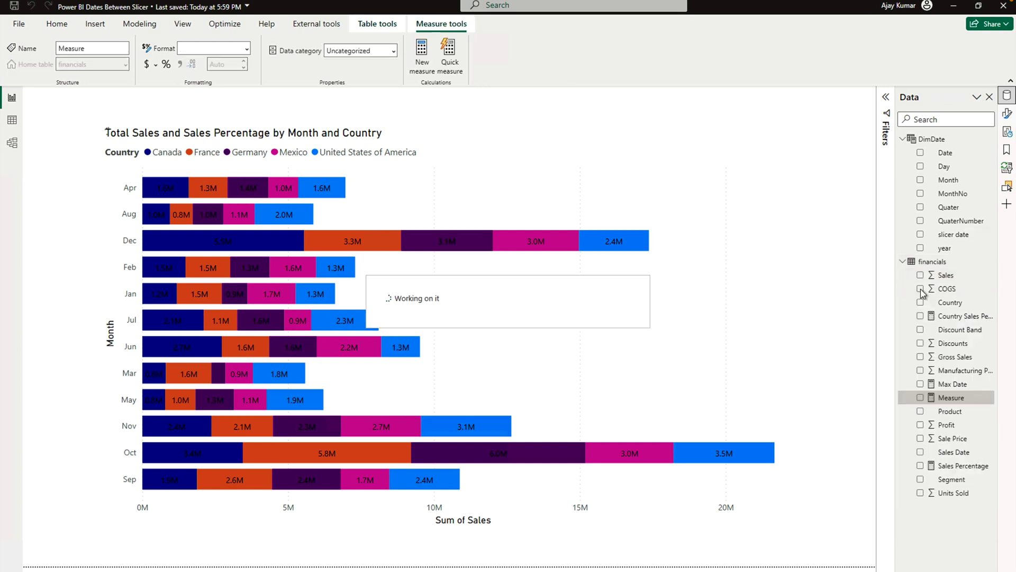
text(Total Sale)
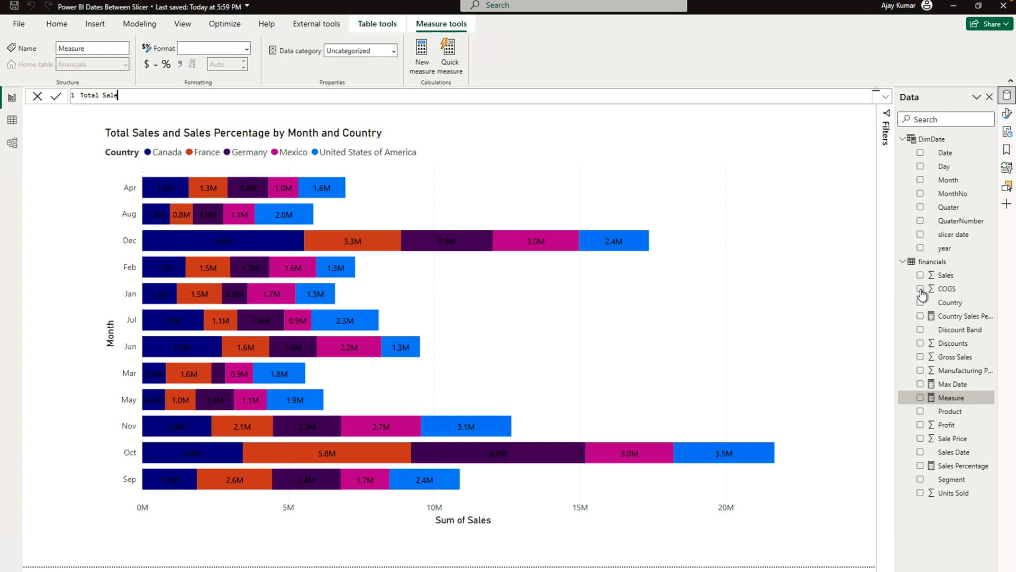
text(s = SUM(sales)
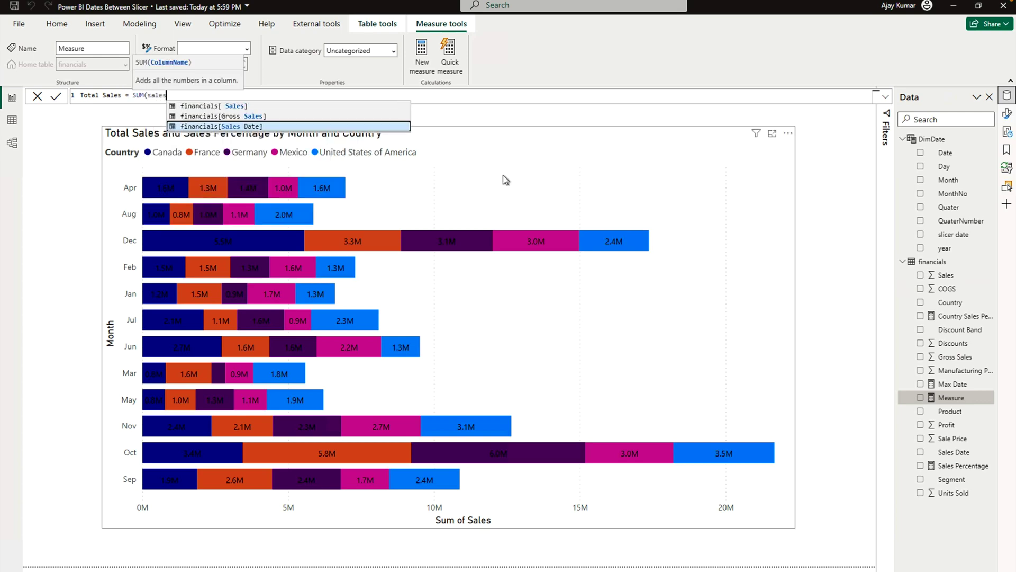
click(234, 107)
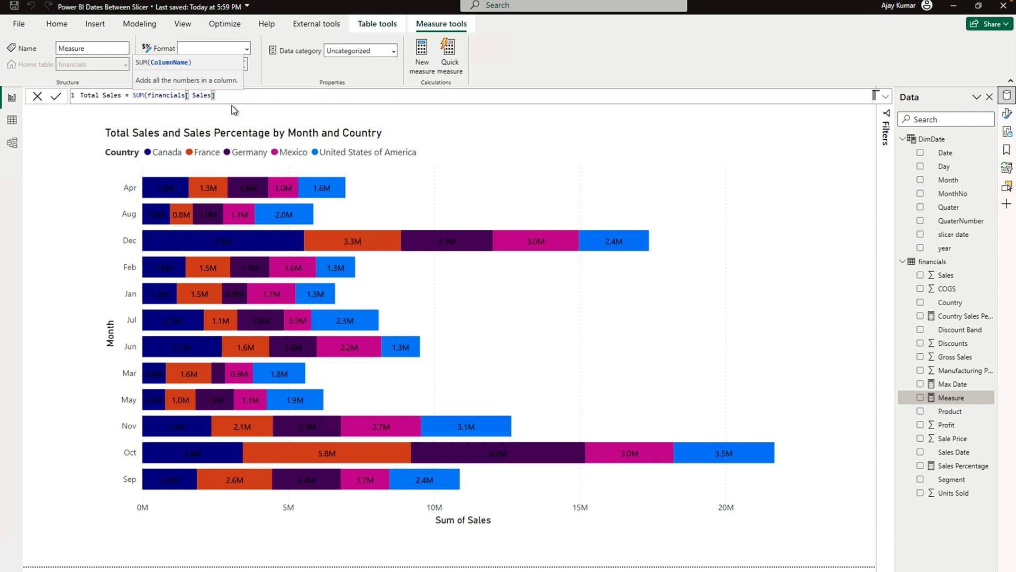
text())
key(Return)
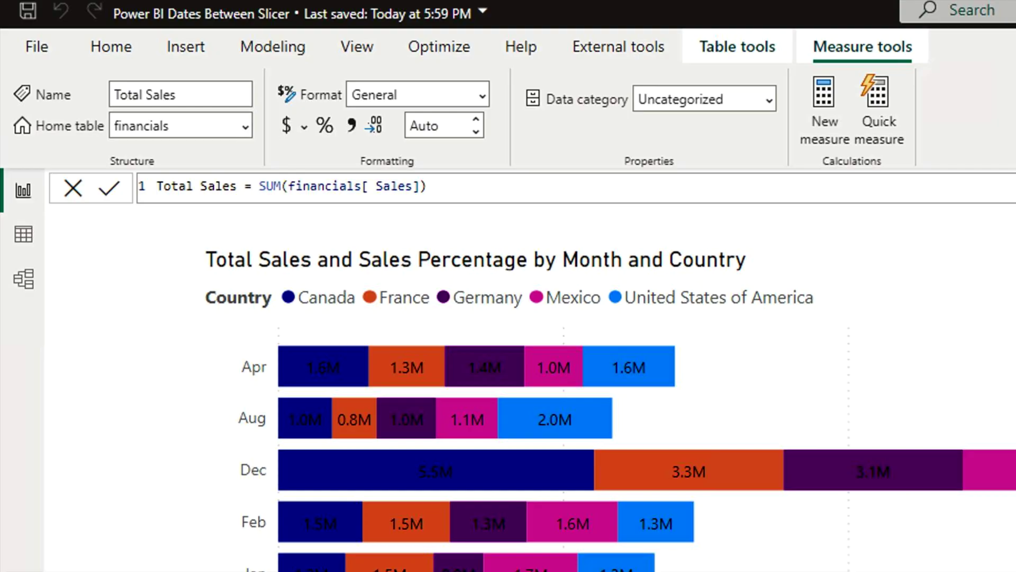
- Review the Sales Percentage measure's formula and delete the existing bar chart
click(959, 452)
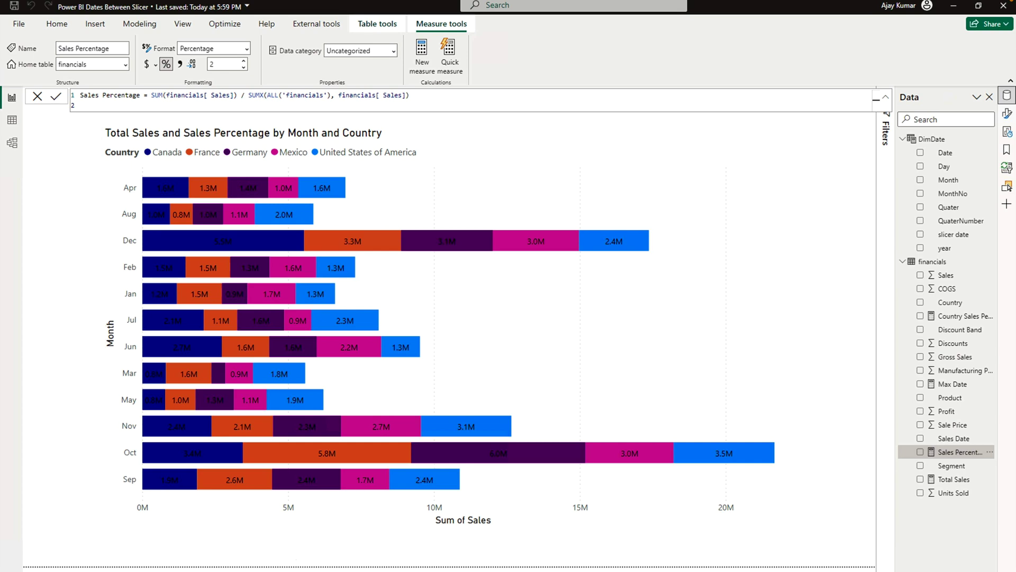
key(Delete)
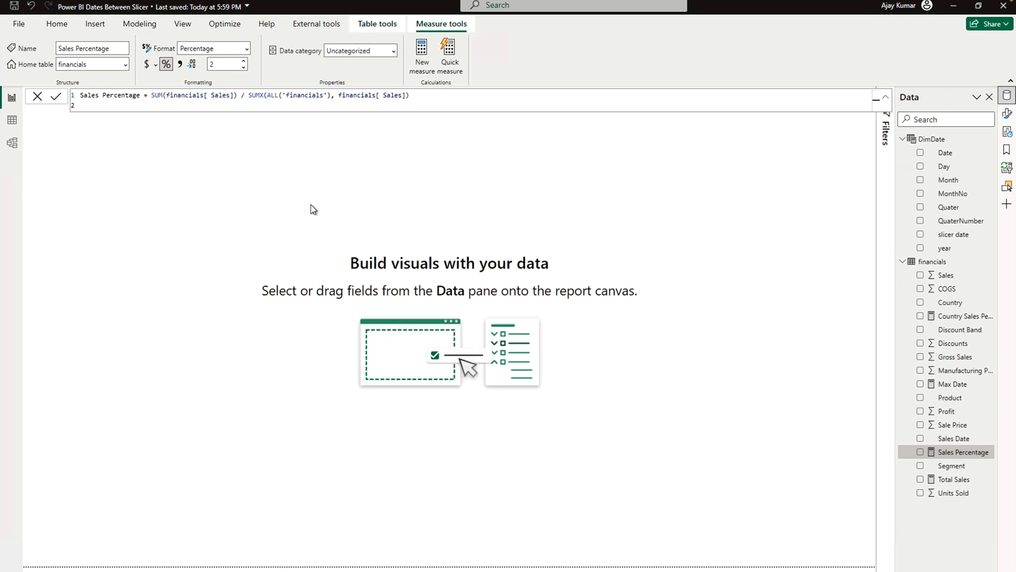
click(310, 205)
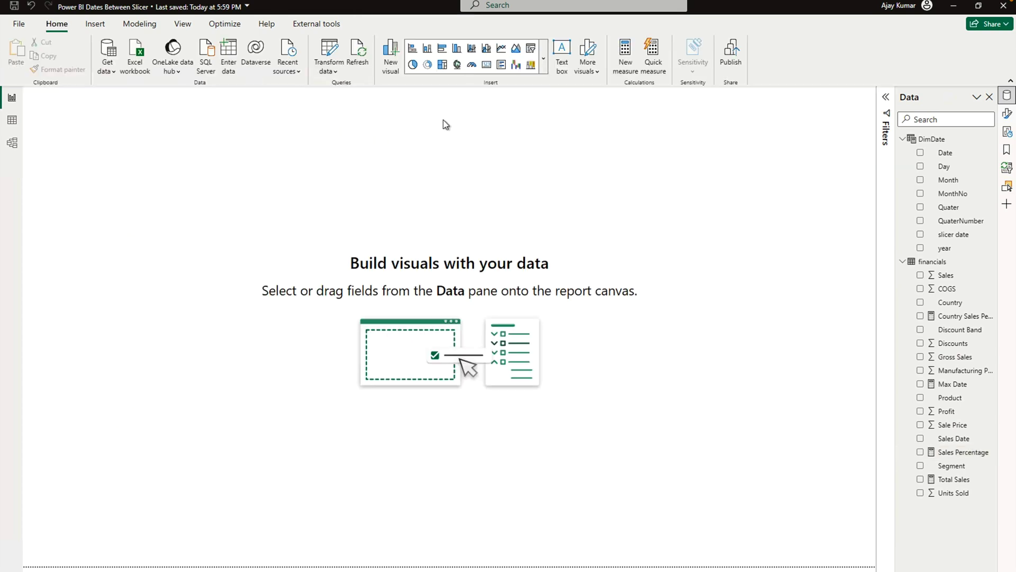
- Insert an empty stacked bar chart, enlarge it and centre it on the page
click(414, 51)
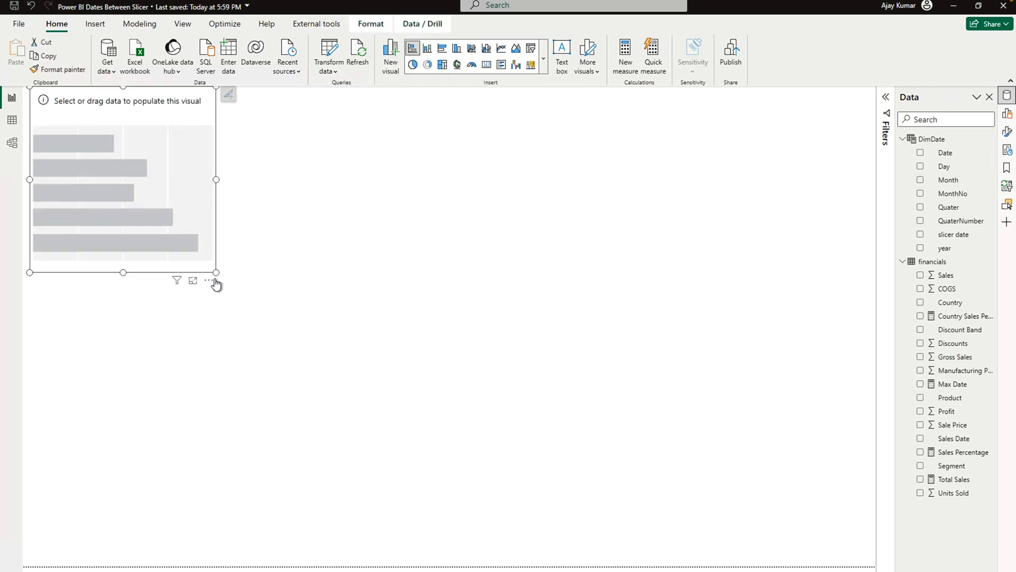
drag(215, 272, 492, 424)
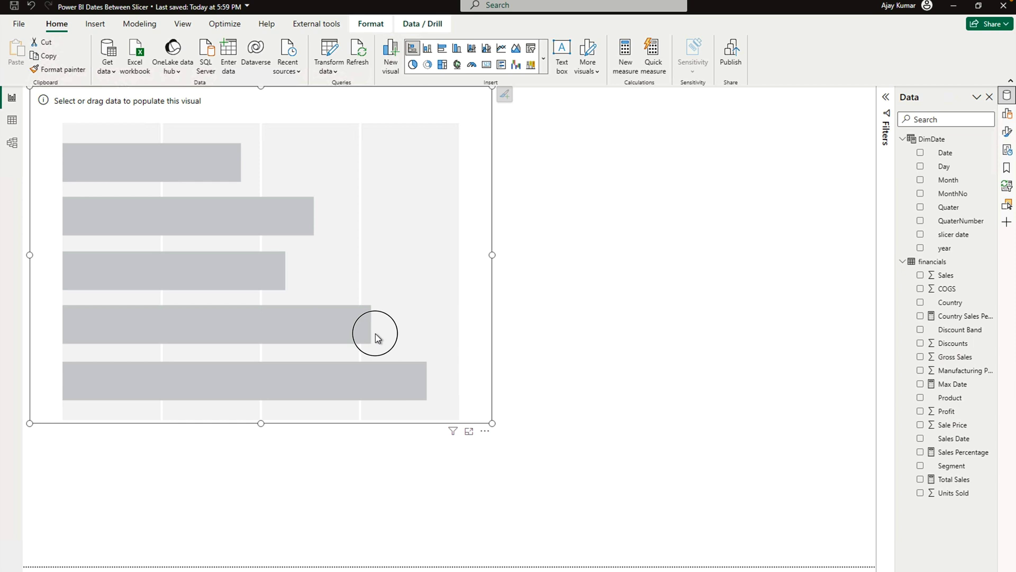
drag(376, 334, 546, 372)
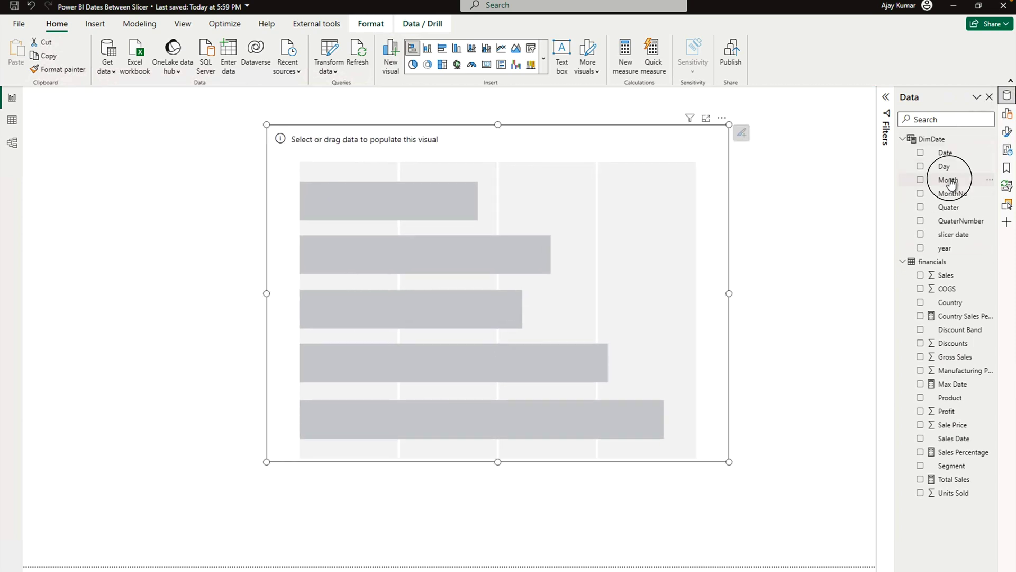
- Plot Total Sales by Month on the chart, with each bar stacked by Country
drag(950, 182, 568, 267)
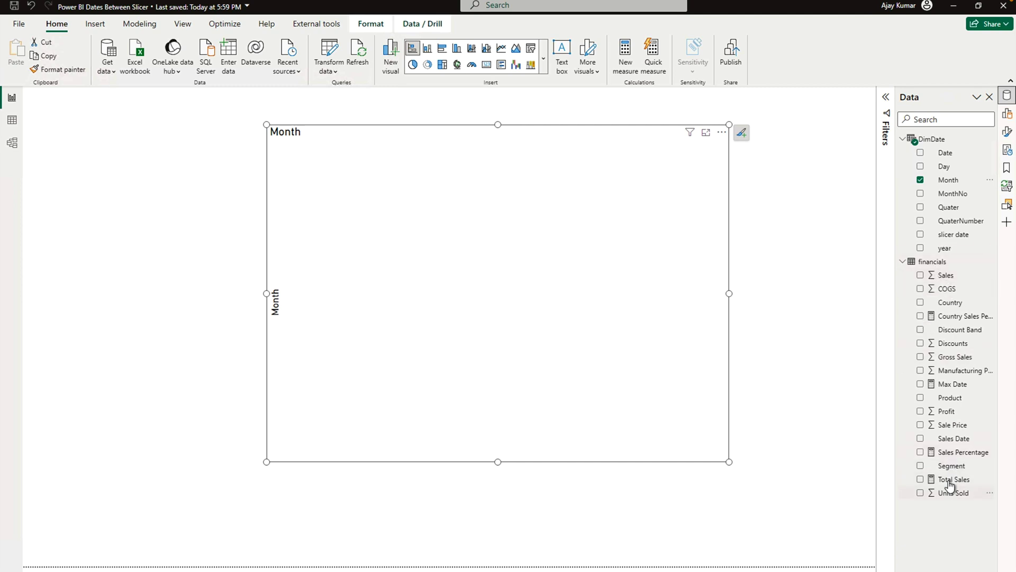
drag(954, 479, 509, 301)
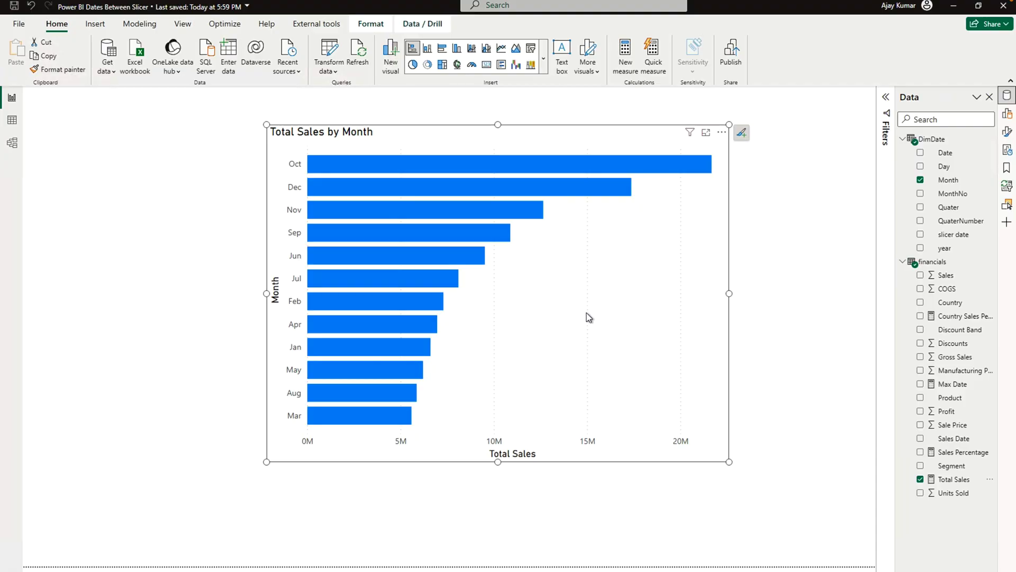
drag(959, 311, 580, 301)
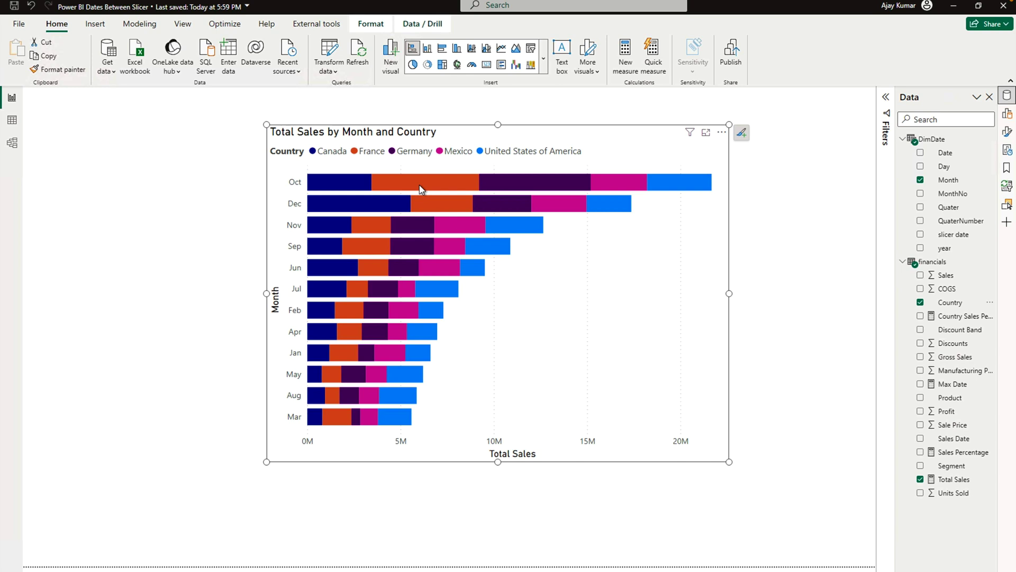
- Add the Sales Percentage measure to the chart's Tooltips field, found by searching 'per'
mouse_move(421, 189)
click(1007, 115)
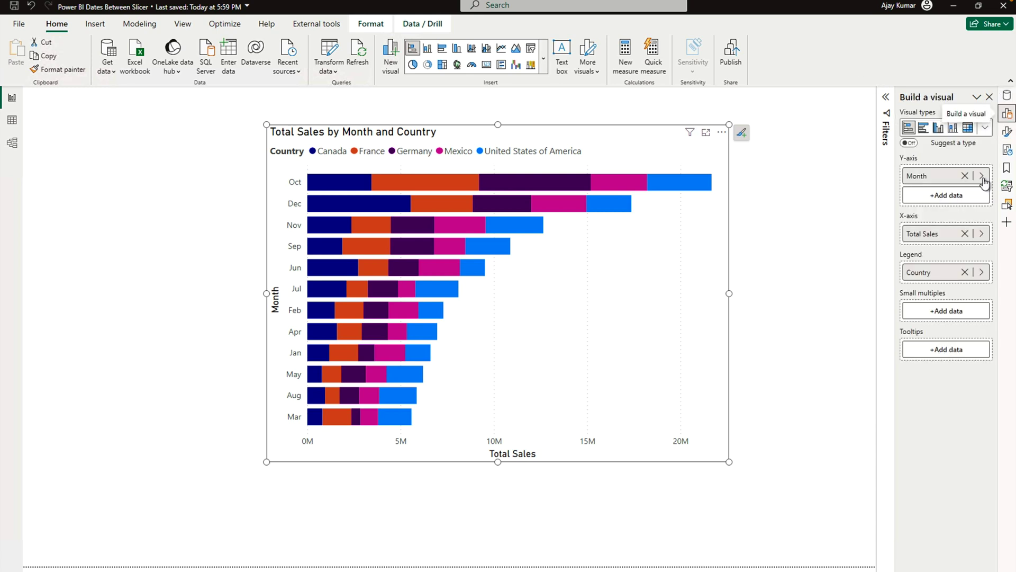
click(949, 352)
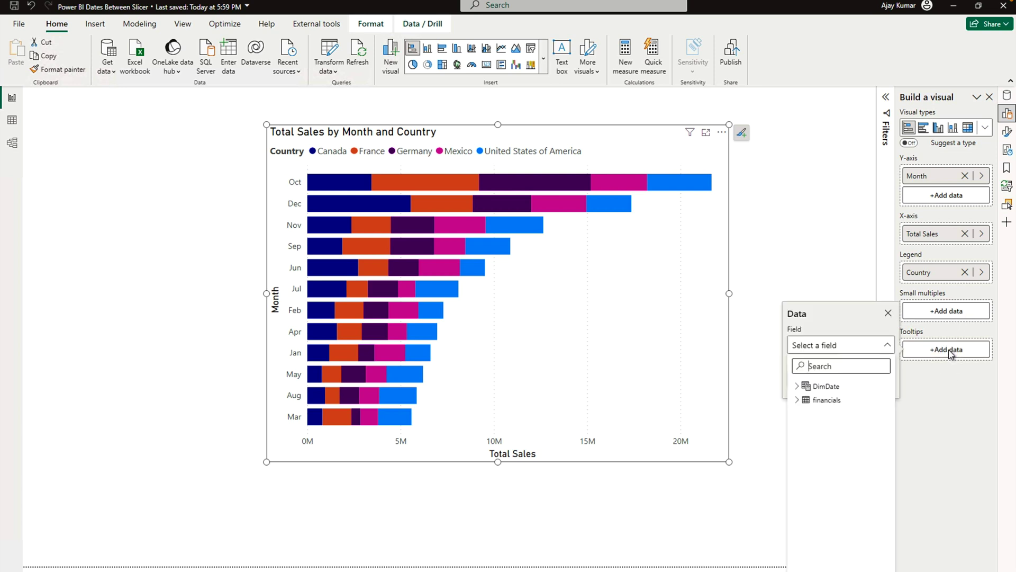
text(per)
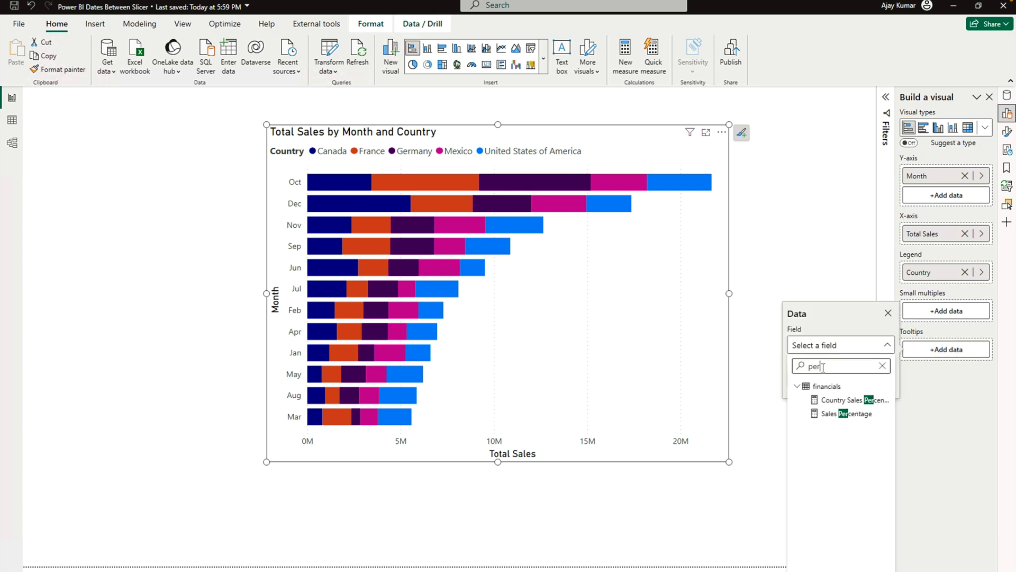
click(824, 414)
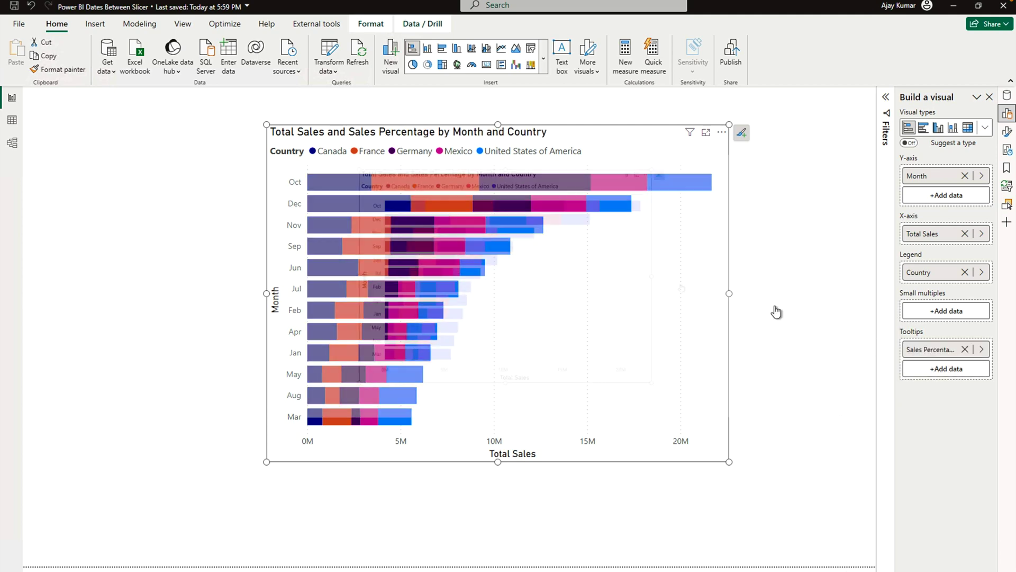
mouse_move(502, 181)
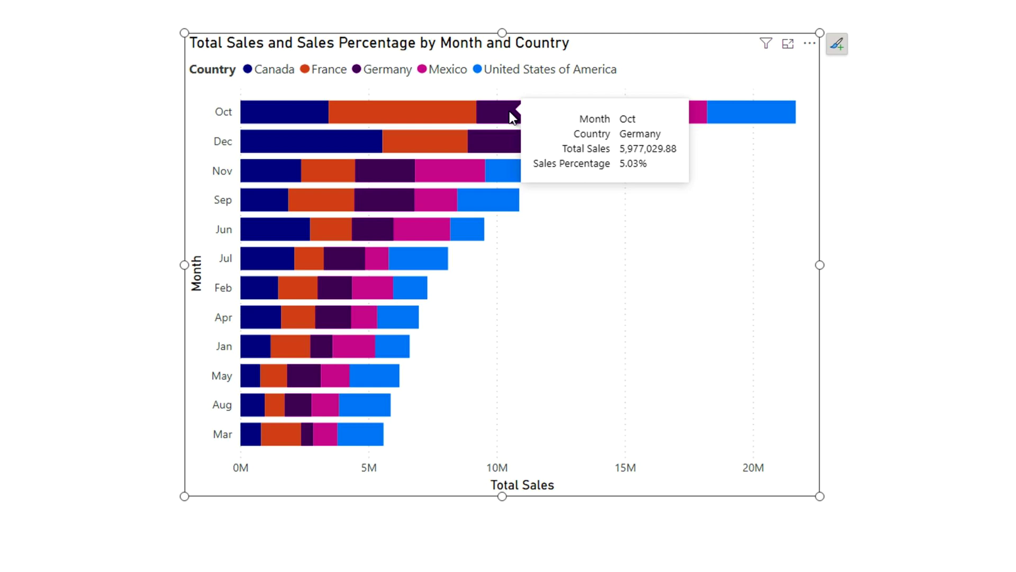
- View the chart's data as a table, return to the report, and bring up Format visual
click(809, 44)
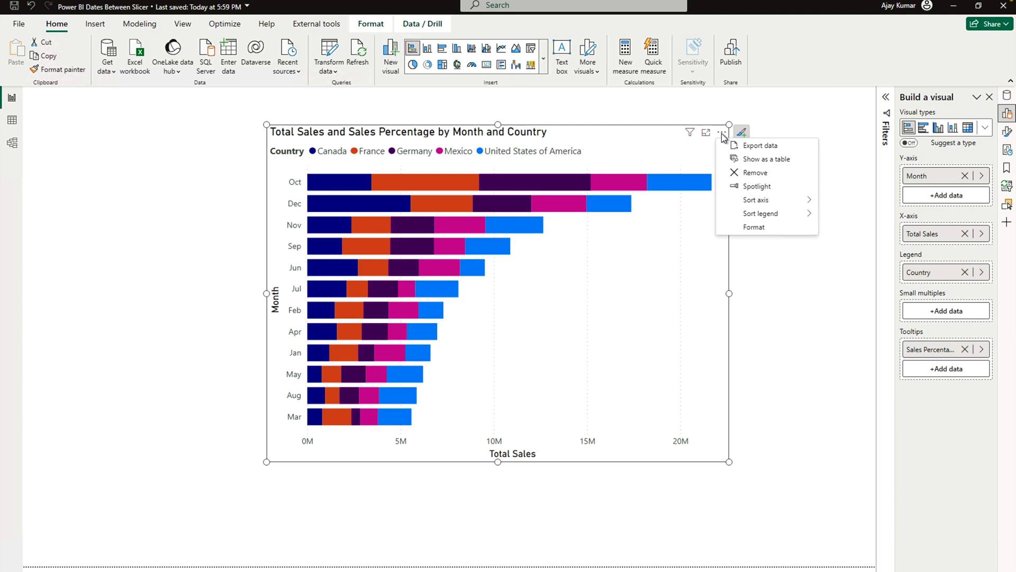
click(738, 160)
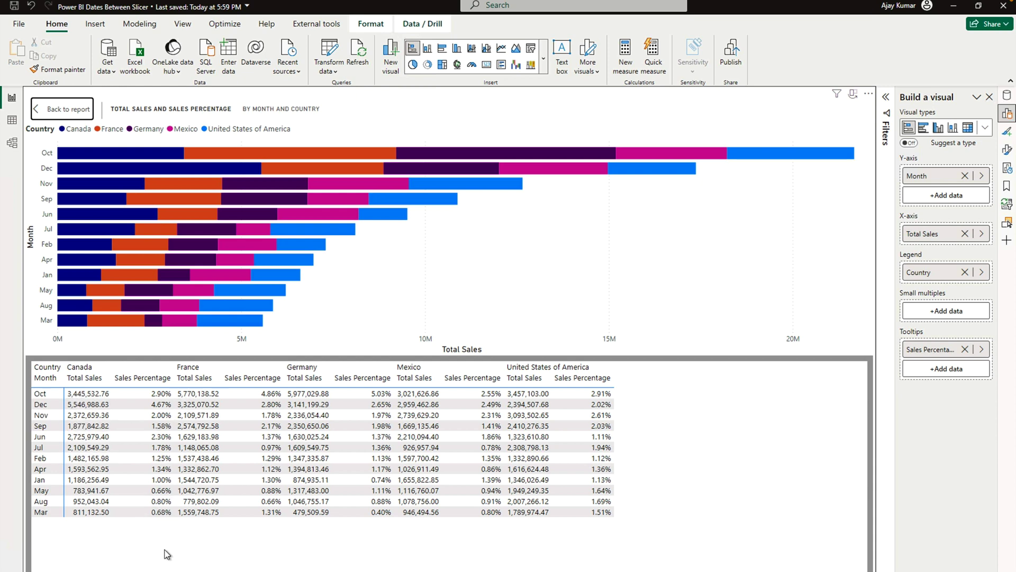
click(62, 112)
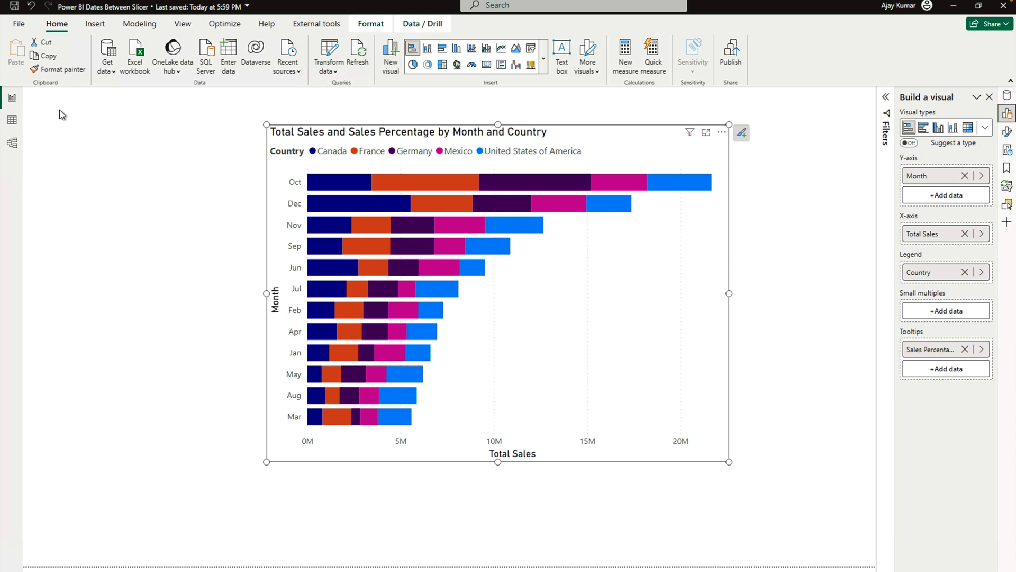
click(1007, 131)
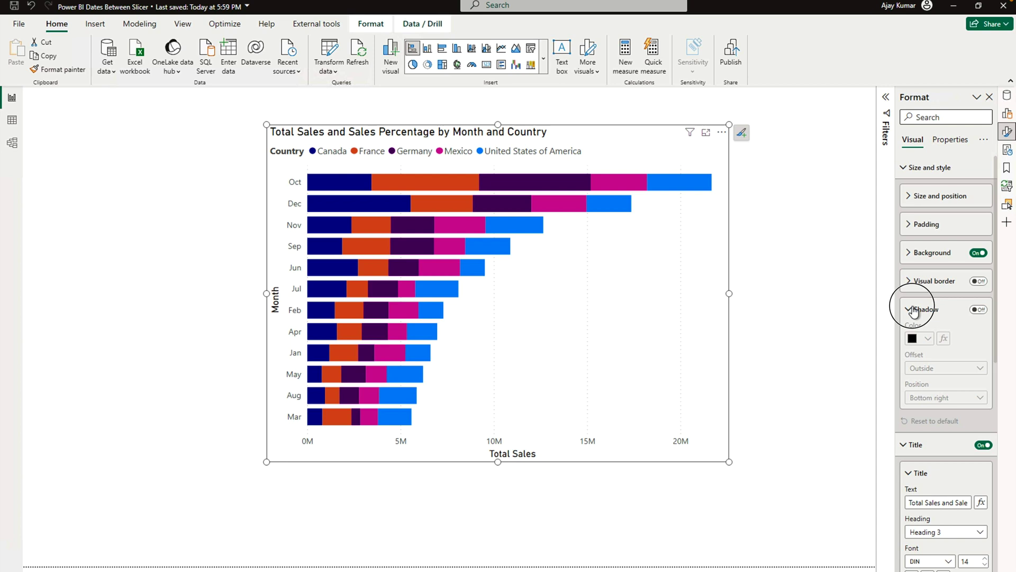
- Collapse the Shadow and Title sections and switch the chart's Data labels on
click(914, 311)
click(904, 356)
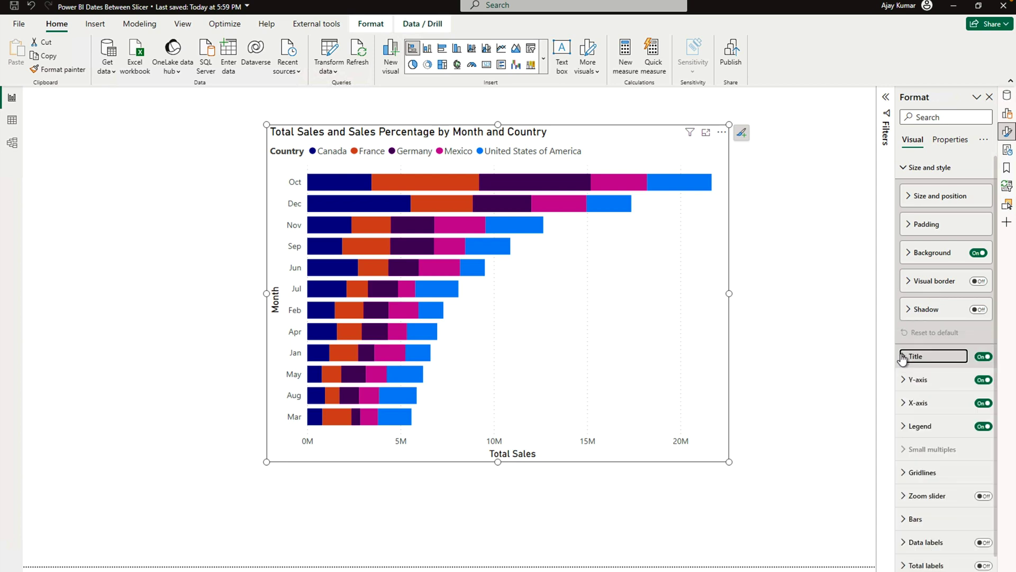
click(982, 542)
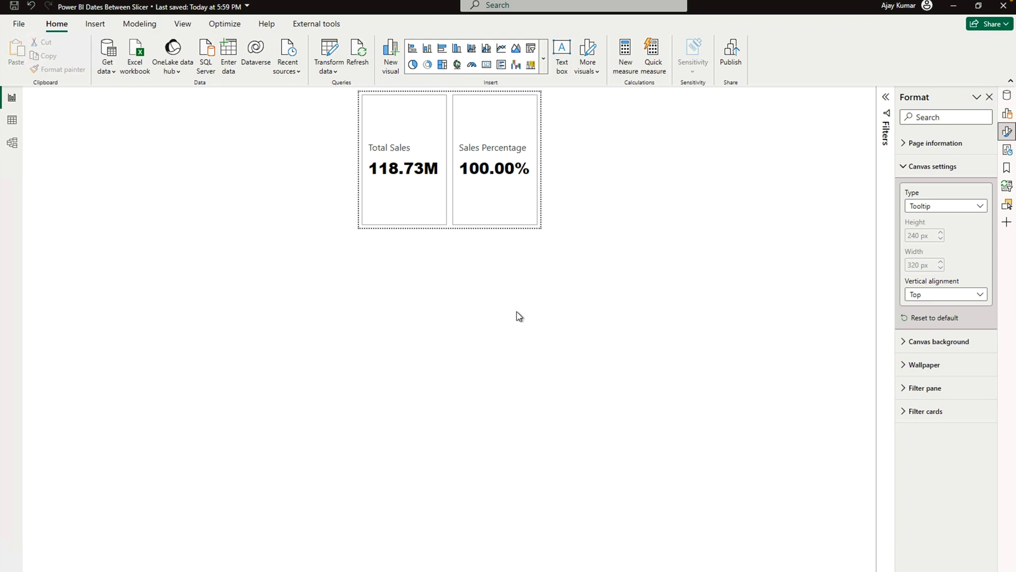
- On the blank page, set the canvas Type to Tooltip (320 × 240 px)
click(358, 569)
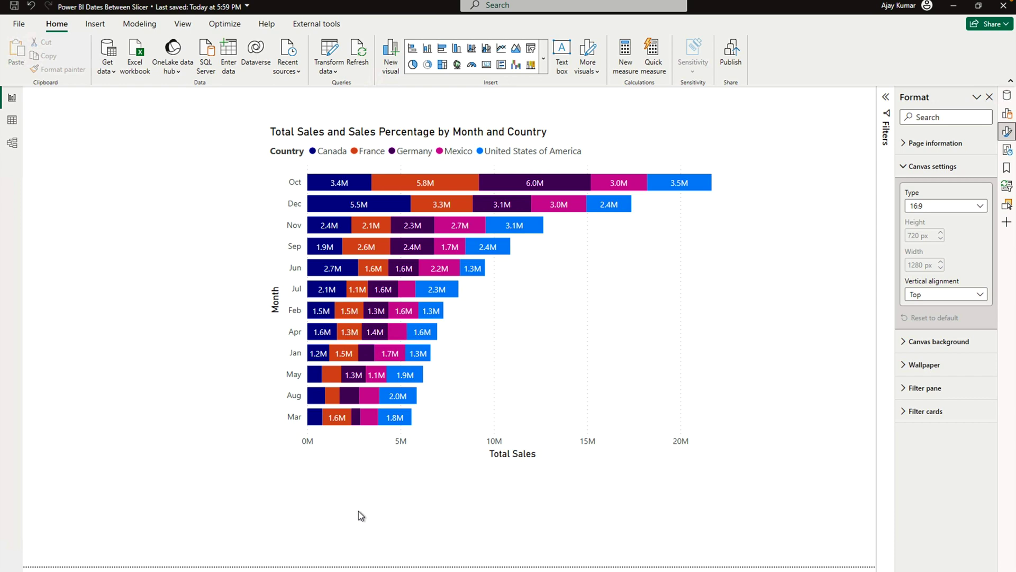
click(339, 568)
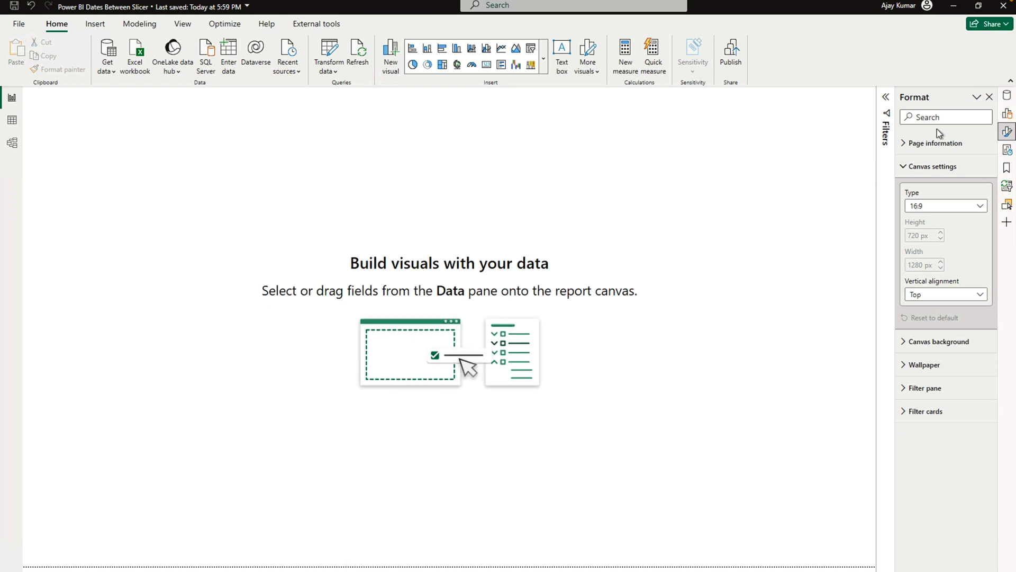
click(941, 207)
click(920, 262)
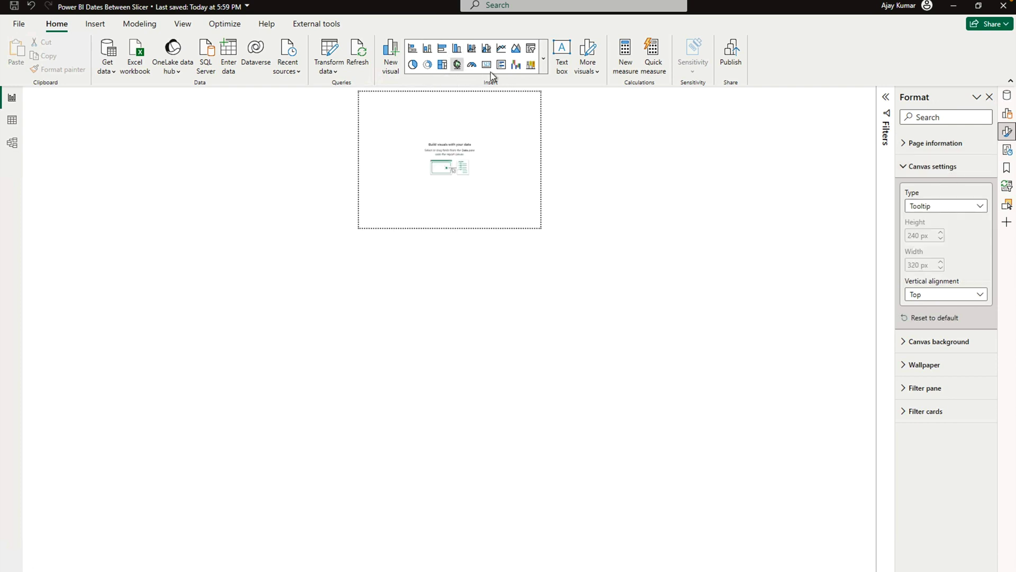
click(544, 70)
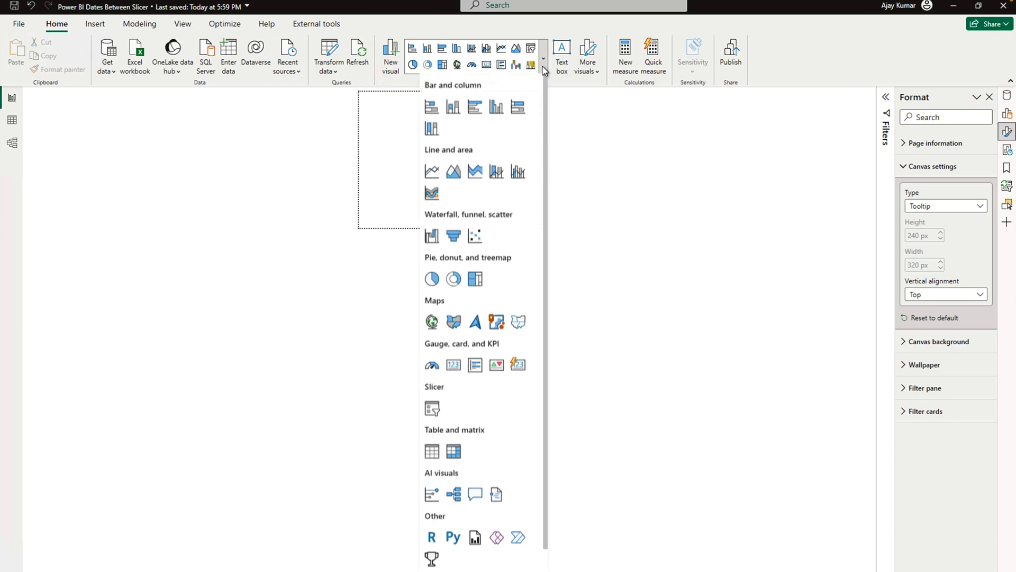
- Insert a card showing Total Sales and Sales Percentage, enlarged to fill the tooltip page
click(517, 366)
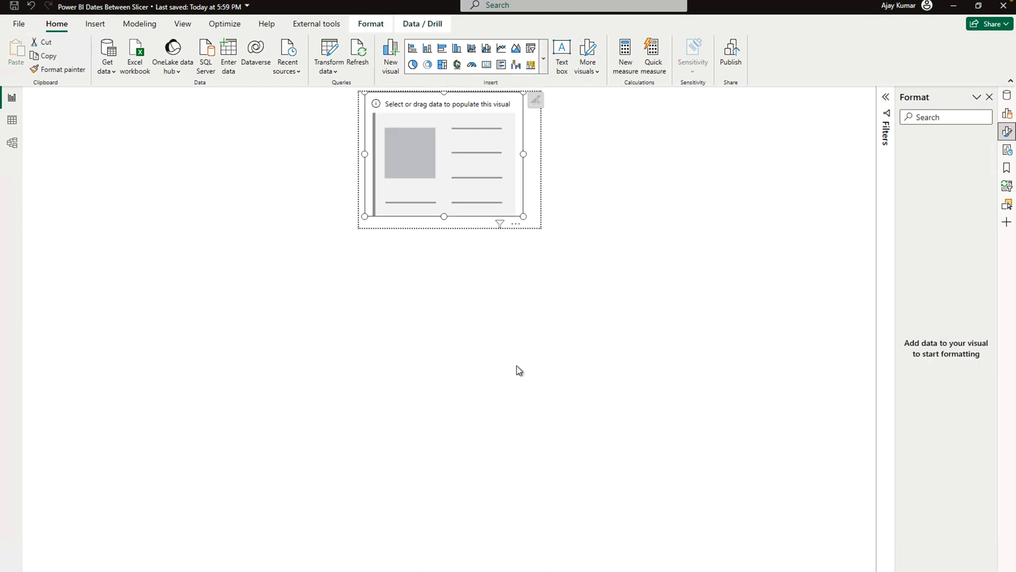
click(1008, 97)
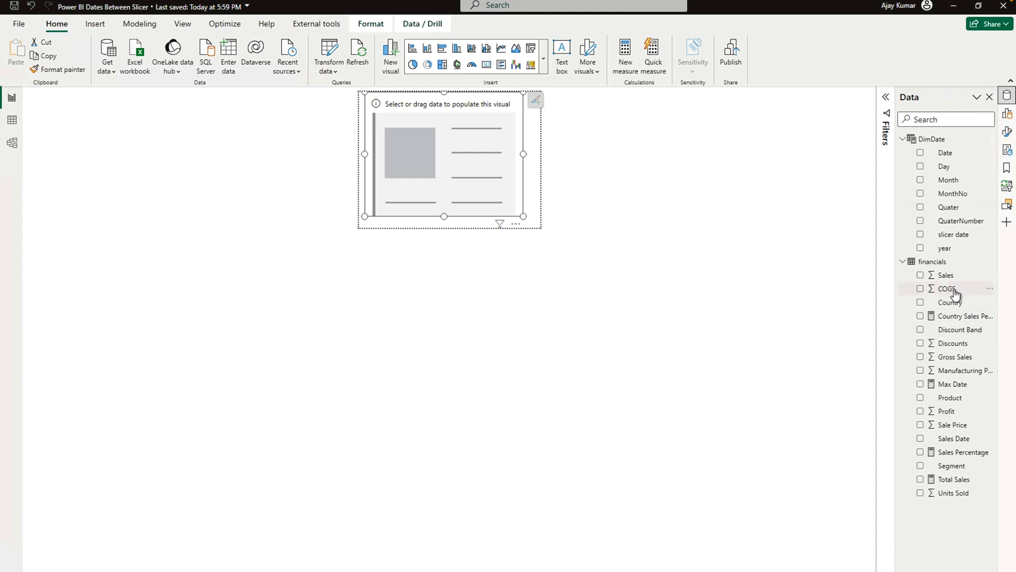
click(947, 480)
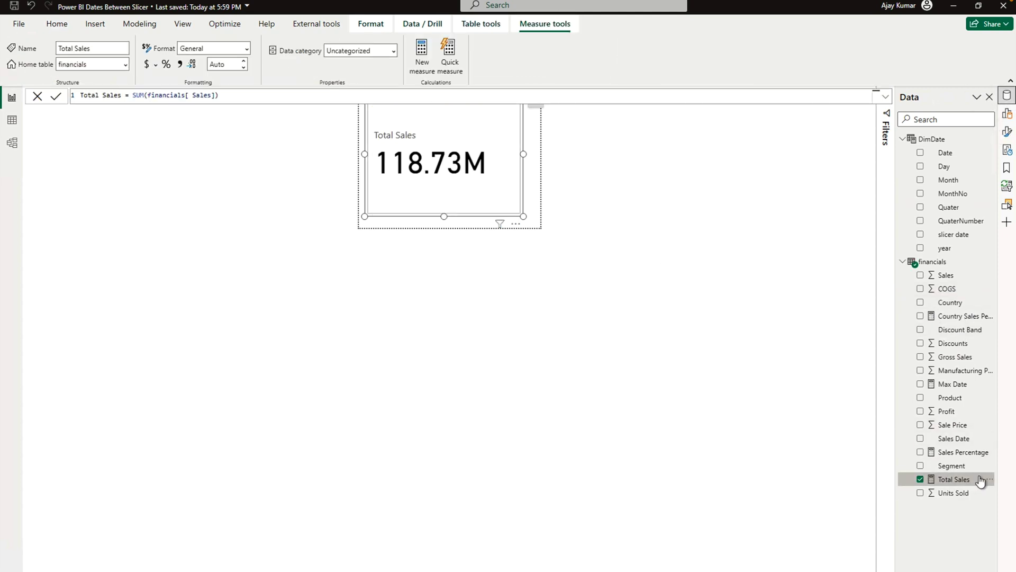
drag(960, 453, 485, 168)
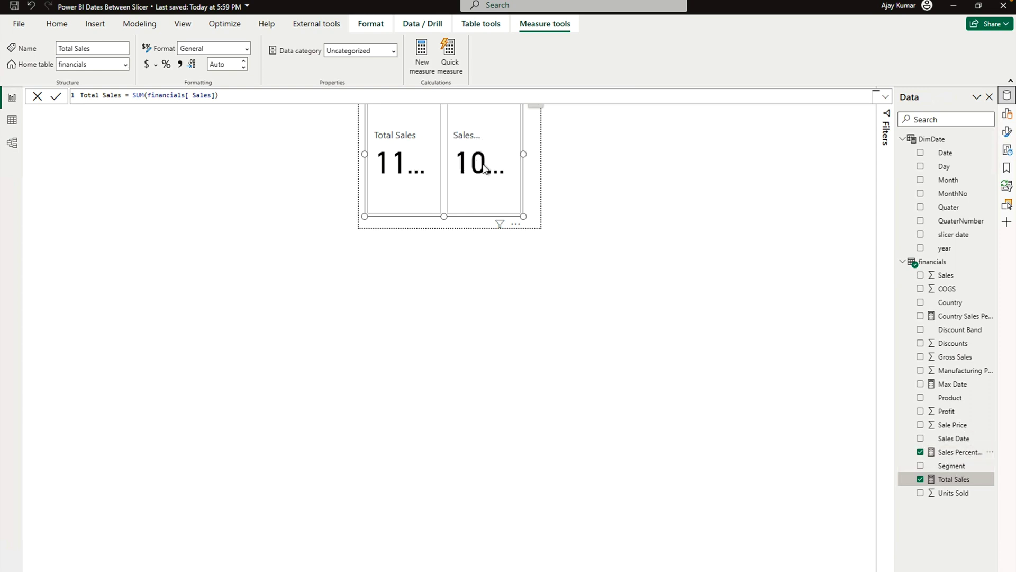
drag(522, 217, 552, 233)
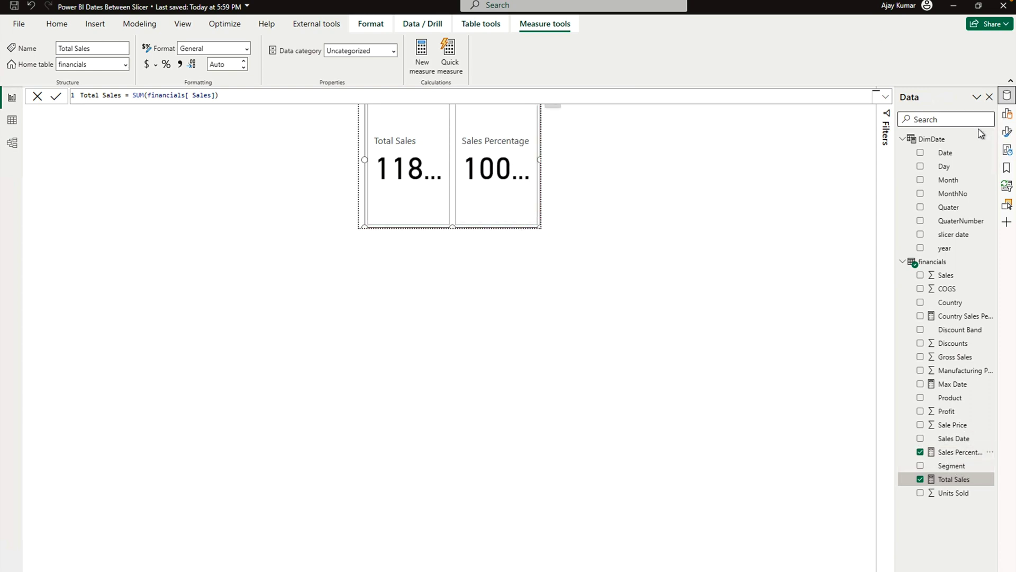
- Set the card's Callout Values font size to 20
click(1008, 132)
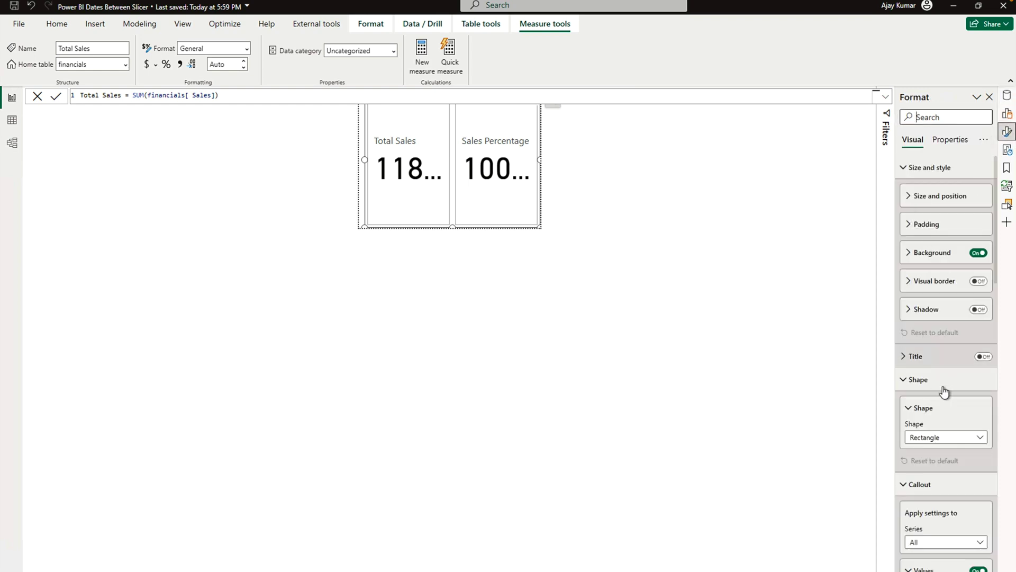
scroll(946, 502, down, 3)
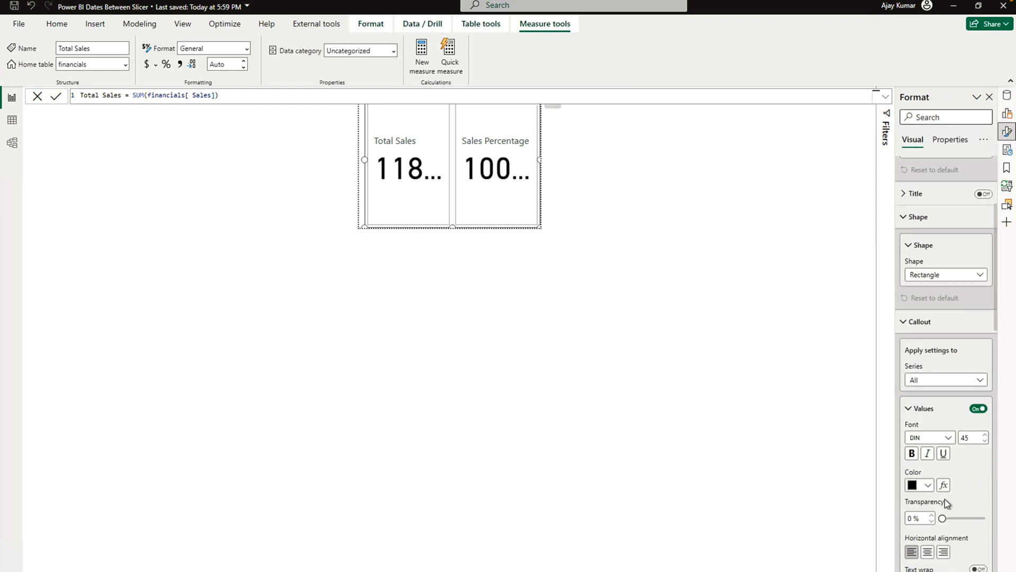
double_click(974, 436)
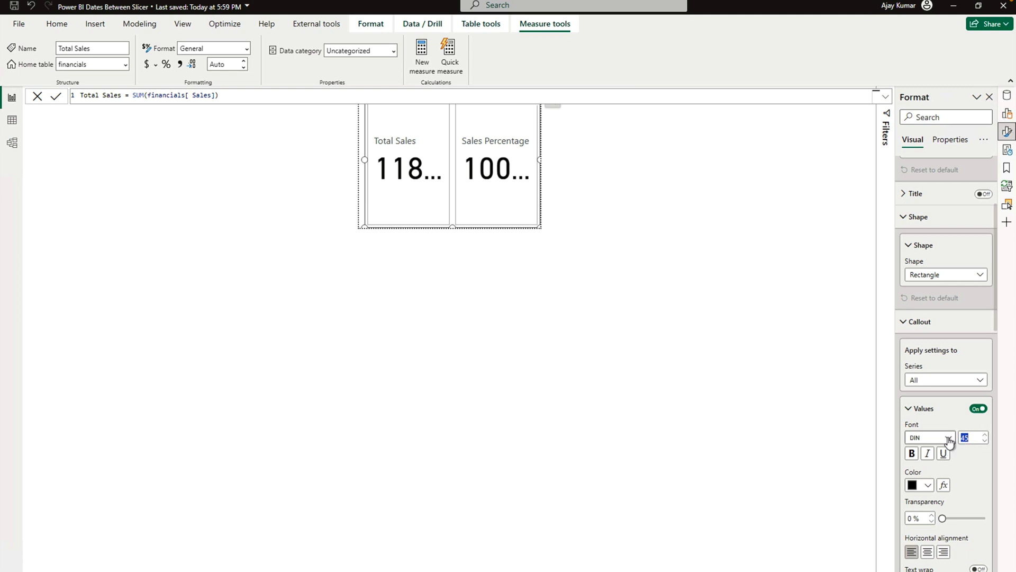
text(20)
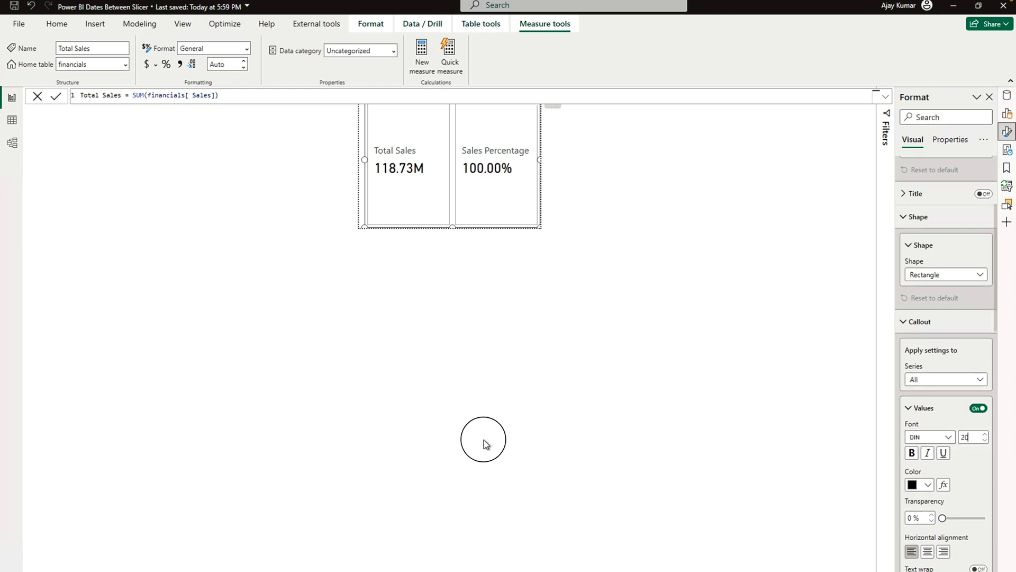
click(484, 440)
- Set the stacked bar chart's tooltip to the Page 2 report page
click(330, 542)
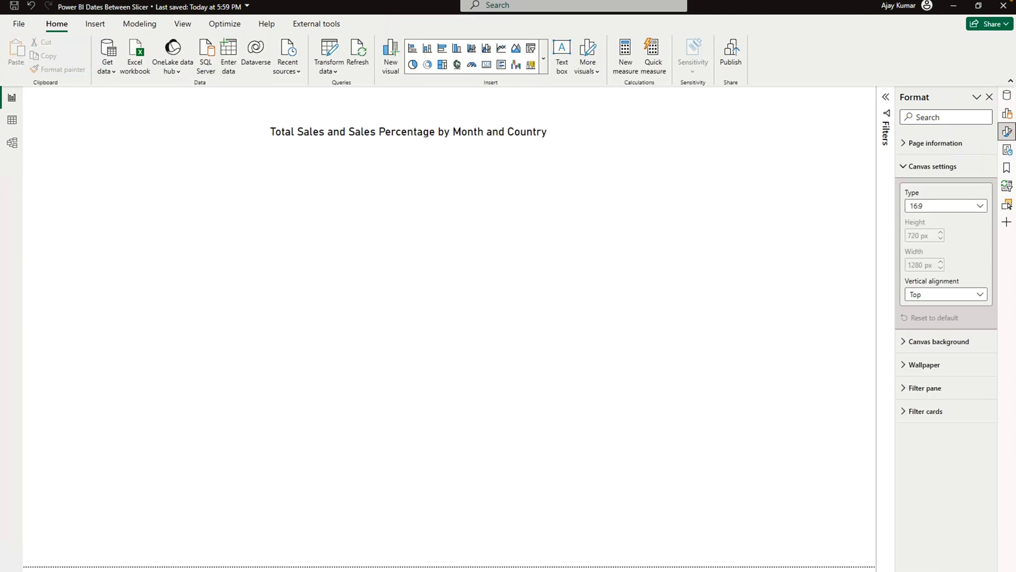
click(629, 360)
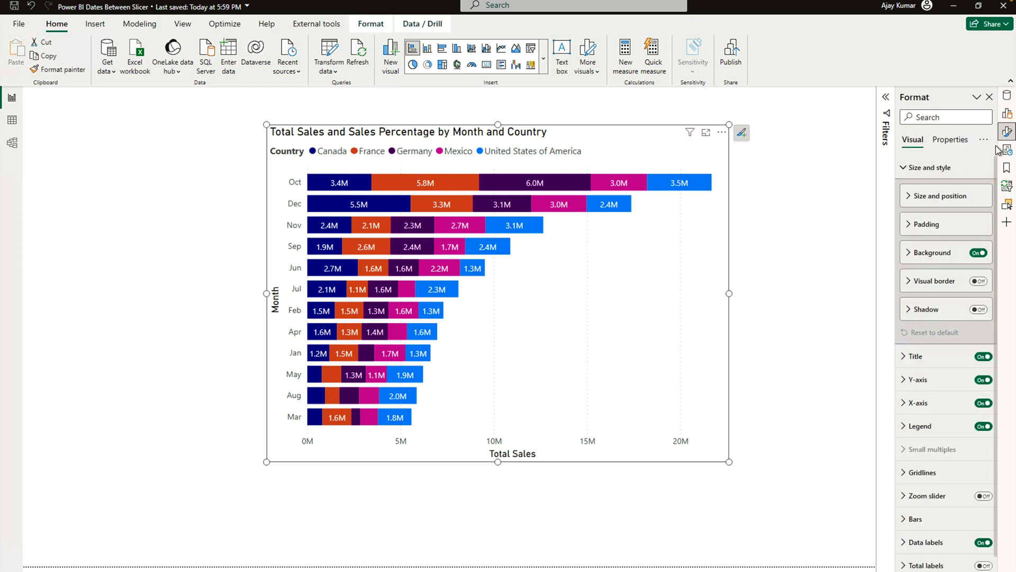
click(944, 117)
text(tools)
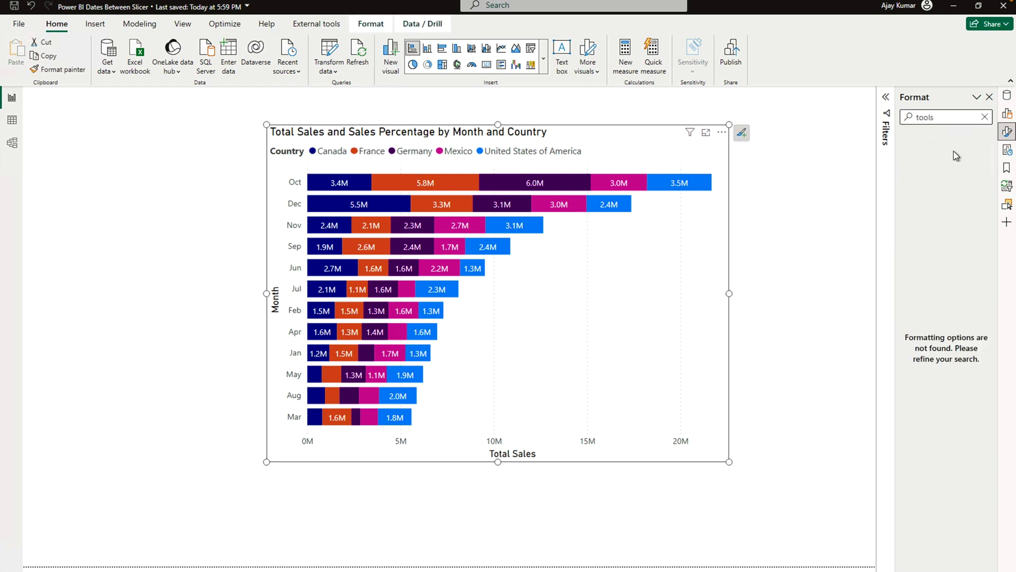
key(BackSpace)
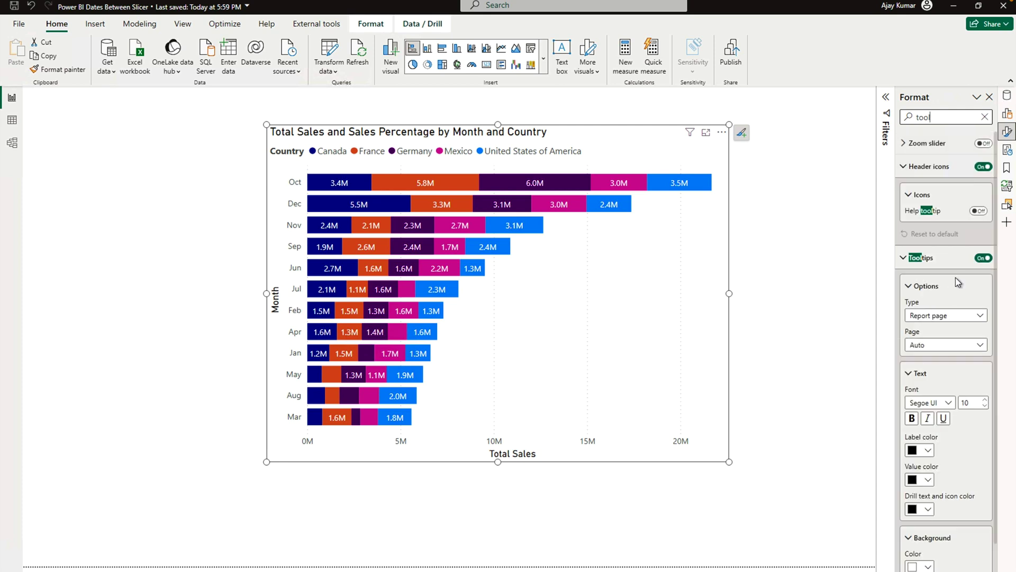
click(930, 346)
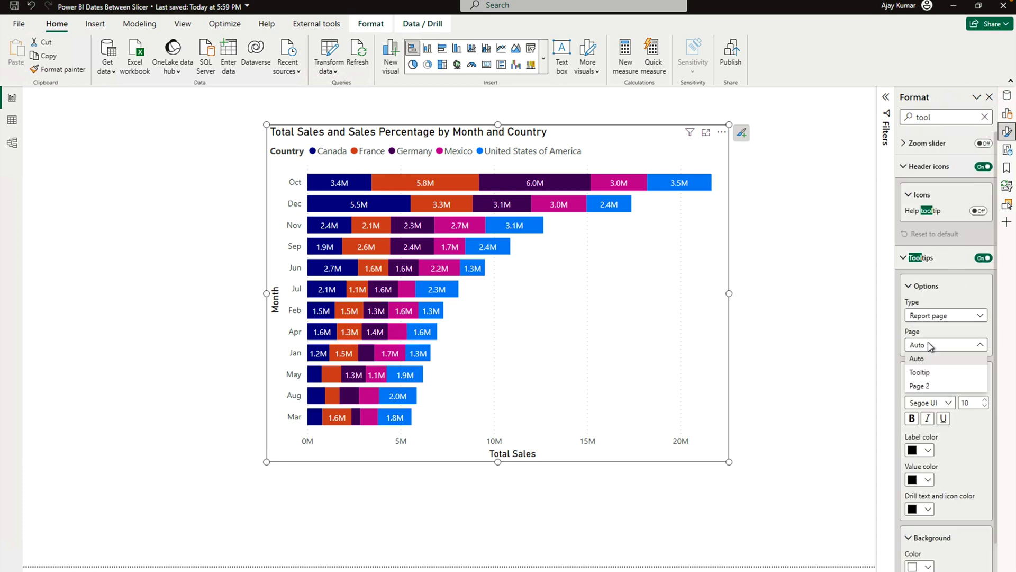
click(933, 386)
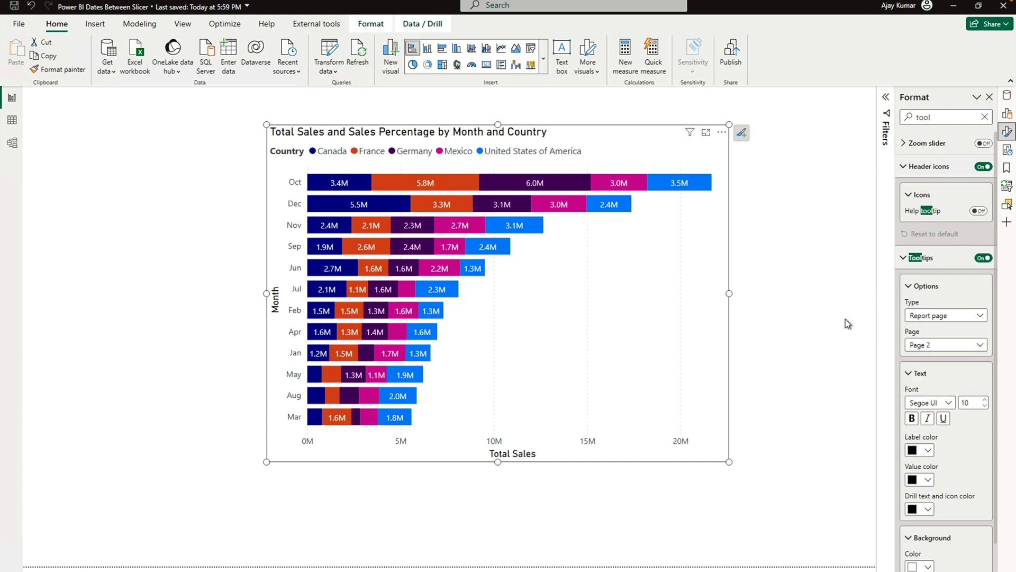
click(789, 228)
mouse_move(672, 188)
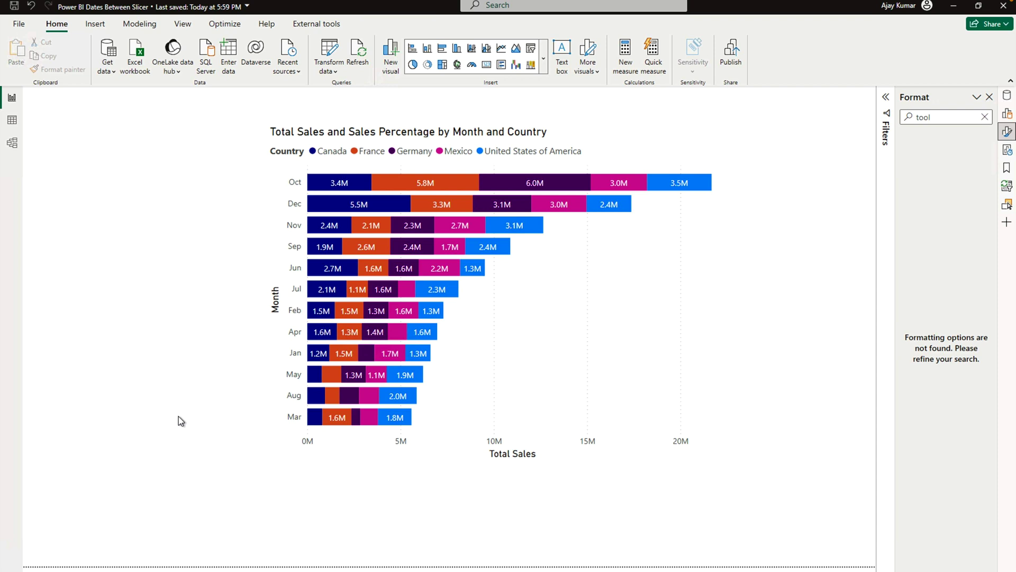
- Search the visuals marketplace for '100% st' and sort results by Power BI Certified
click(542, 71)
scroll(479, 508, down, 2)
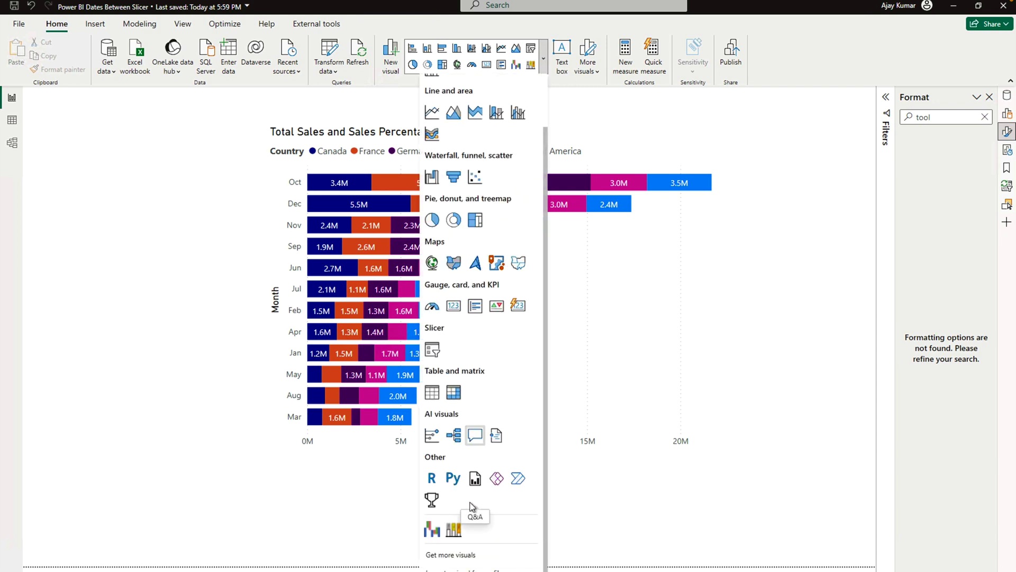
click(478, 556)
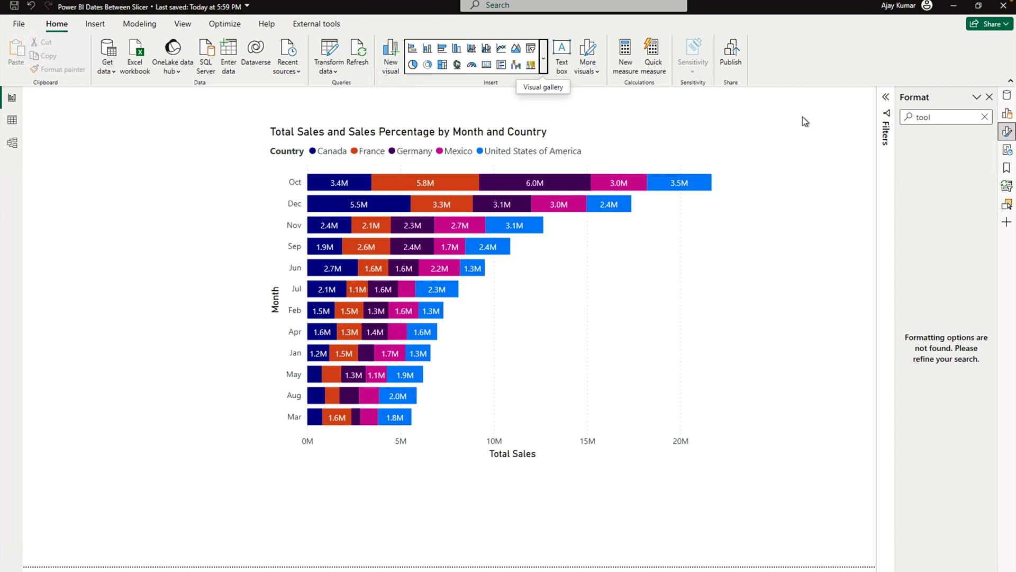
click(806, 141)
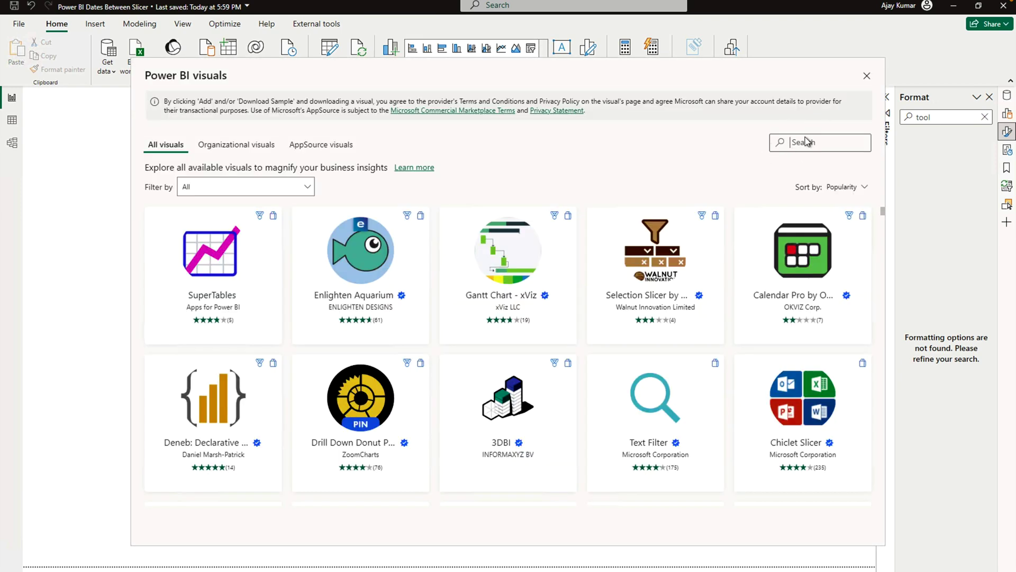
text(100% st)
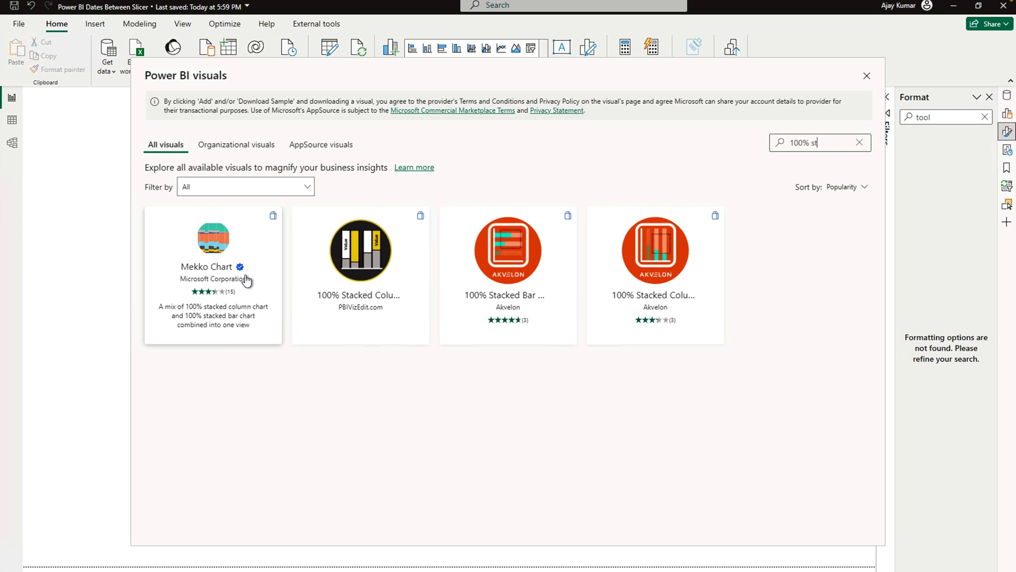
mouse_move(241, 273)
click(839, 188)
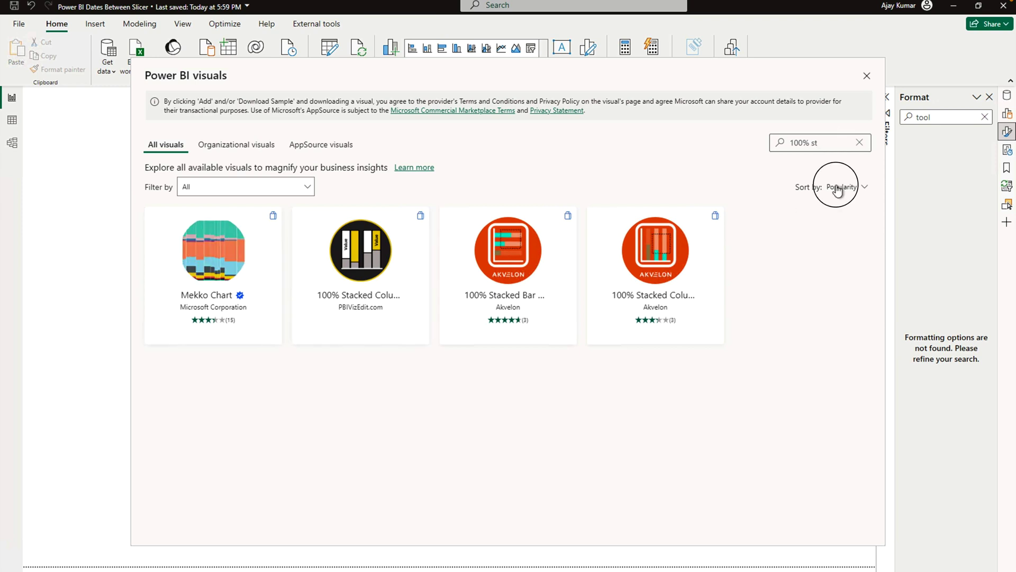
click(831, 281)
- Close the Power BI visuals dialog without adding any visual
click(867, 77)
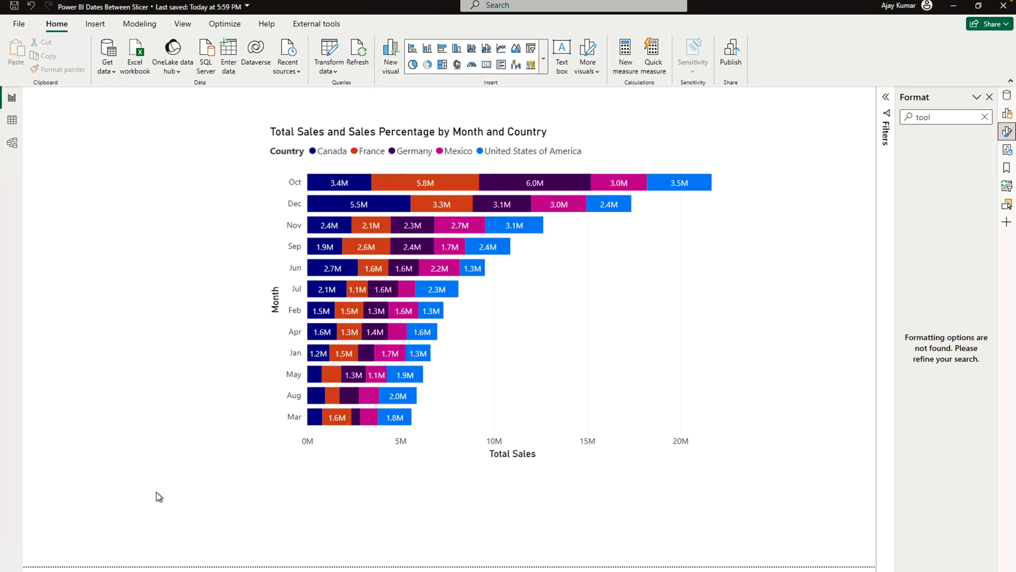